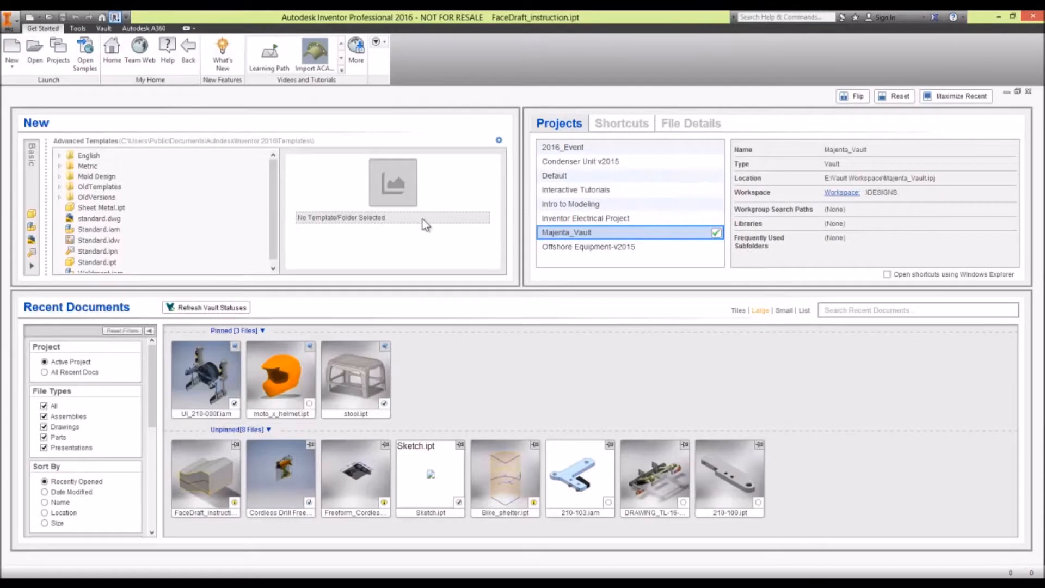
Open FaceDraft_instruction.ipt from the vault's 03-Draft folder without checking it out.
{"action": "left_click", "coordinate": [691, 168]}
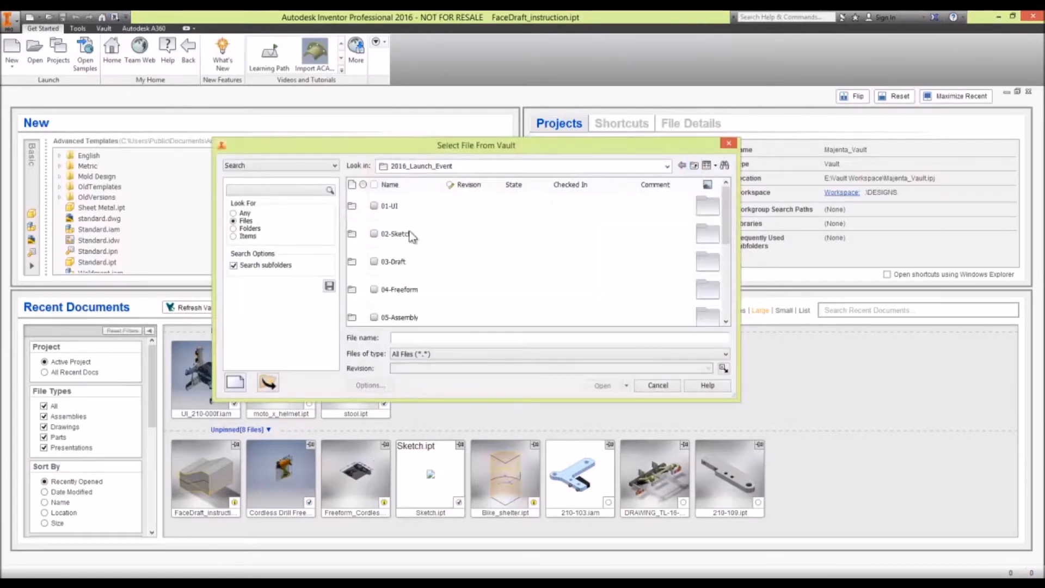
{"action": "double_click", "coordinate": [407, 259]}
{"action": "double_click", "coordinate": [403, 211]}
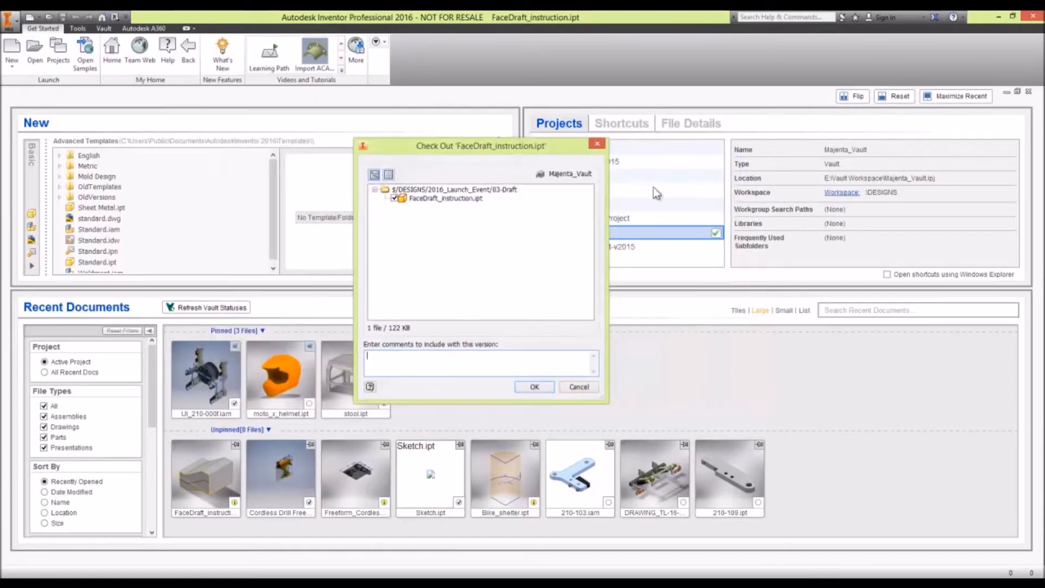
{"action": "left_click", "coordinate": [598, 144]}
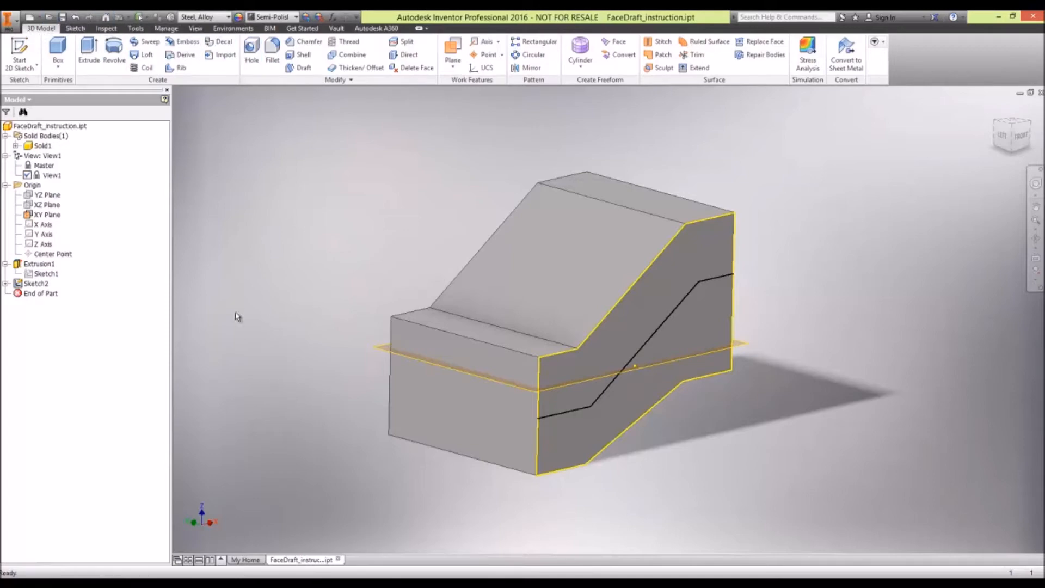
Open Sketch.ipt from the vault's 02-Sketch folder.
{"action": "left_click", "coordinate": [245, 559]}
{"action": "left_click", "coordinate": [115, 17]}
{"action": "left_click", "coordinate": [694, 166]}
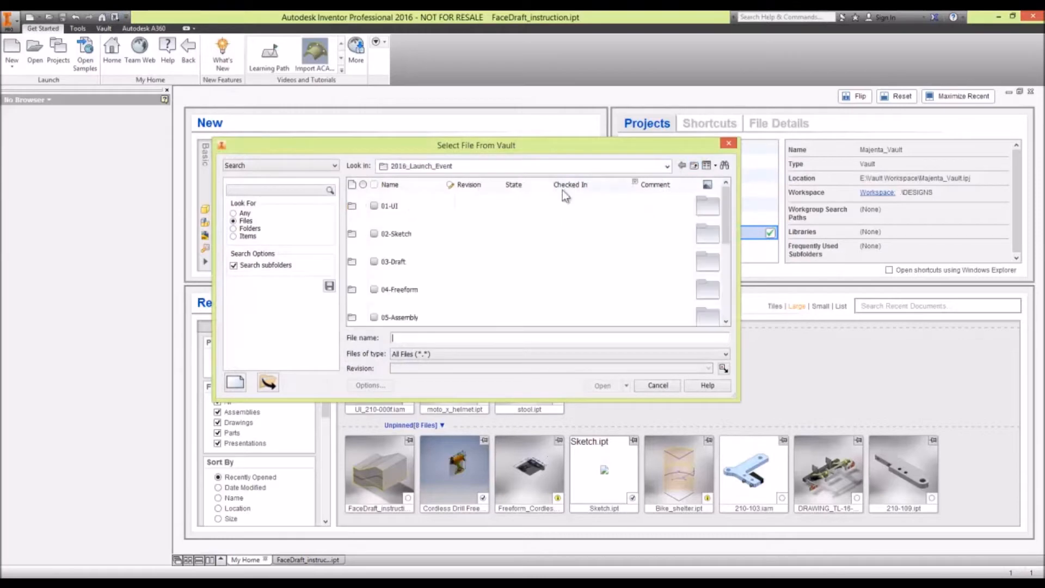
{"action": "double_click", "coordinate": [402, 236]}
{"action": "double_click", "coordinate": [399, 210]}
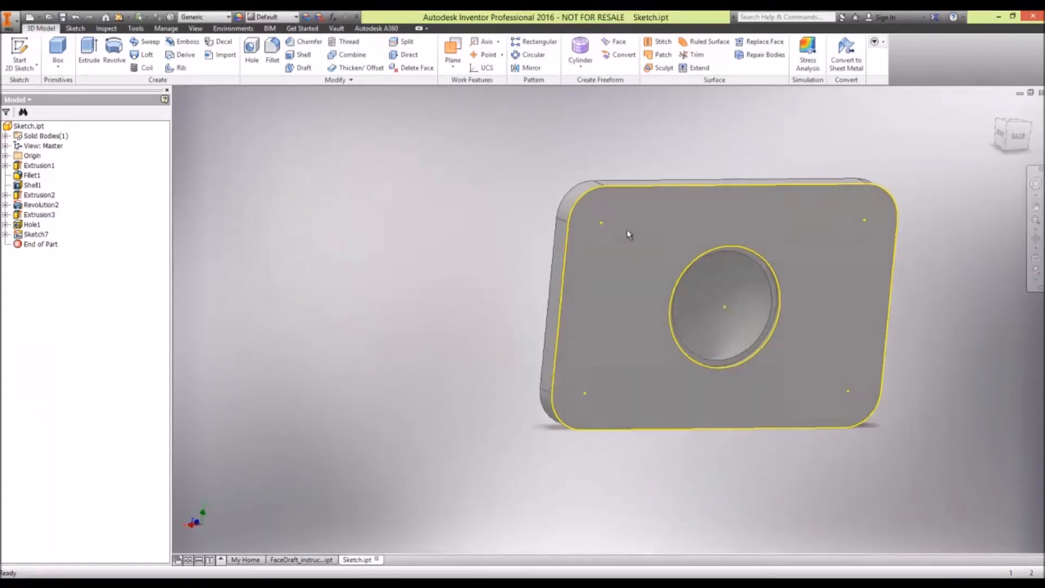
Edit Sketch7 and offset the plate's entire outer loop inward by about 5 mm using Loop Select.
{"action": "left_click", "coordinate": [586, 205]}
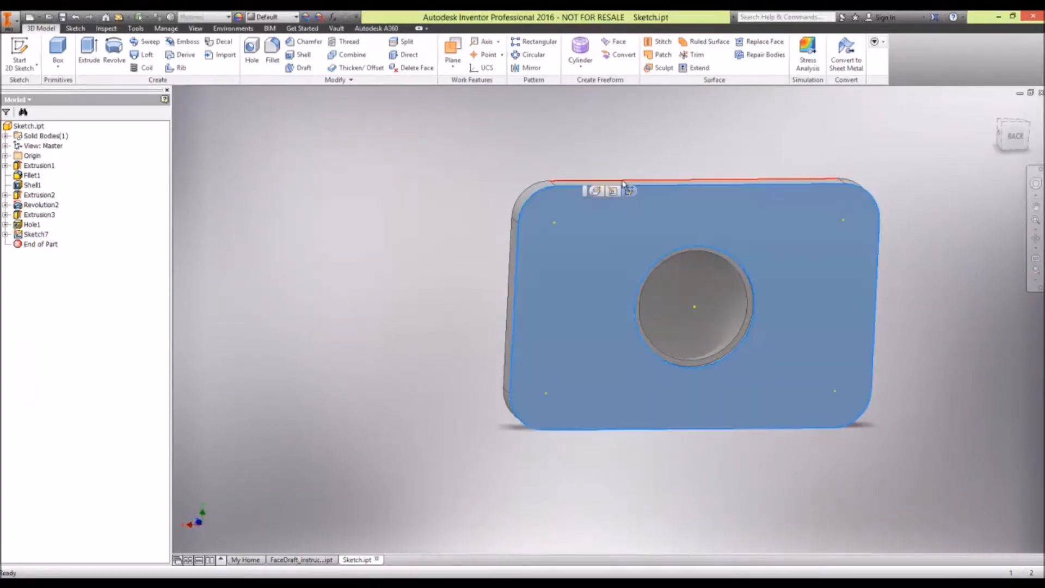
{"action": "right_click", "coordinate": [33, 236]}
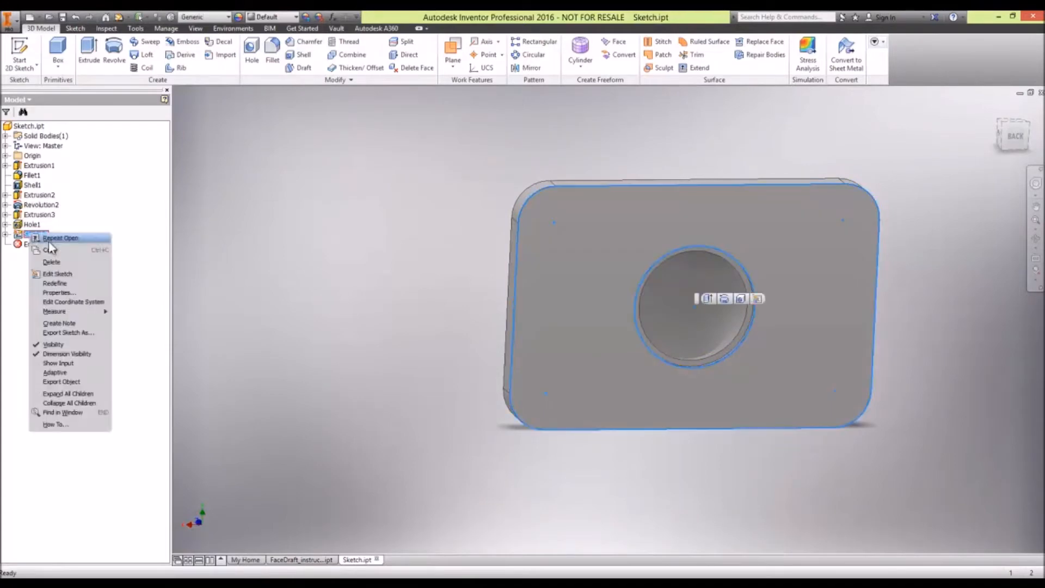
{"action": "left_click", "coordinate": [60, 275]}
{"action": "left_click", "coordinate": [334, 68]}
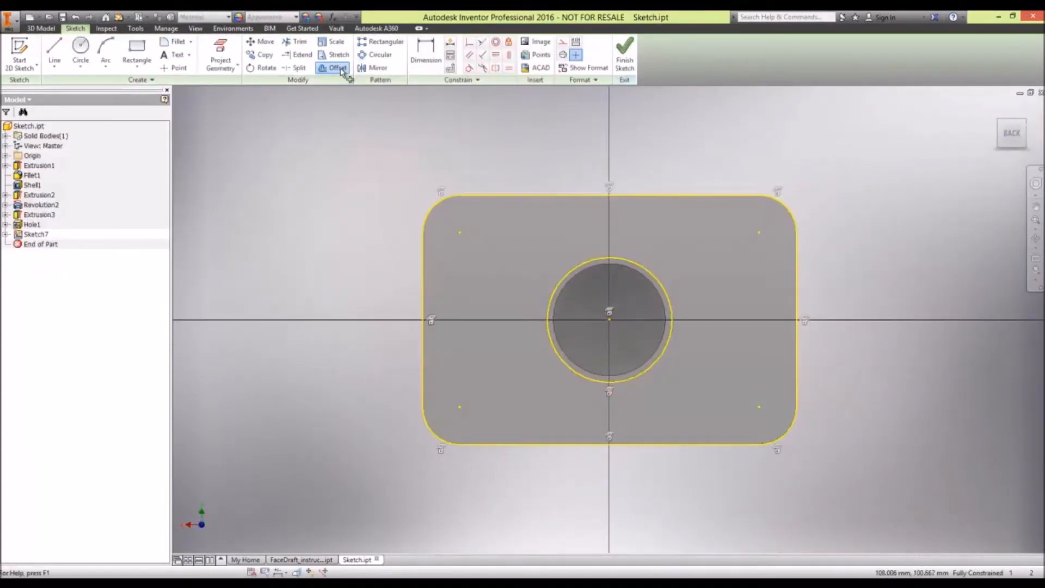
{"action": "right_click", "coordinate": [483, 165]}
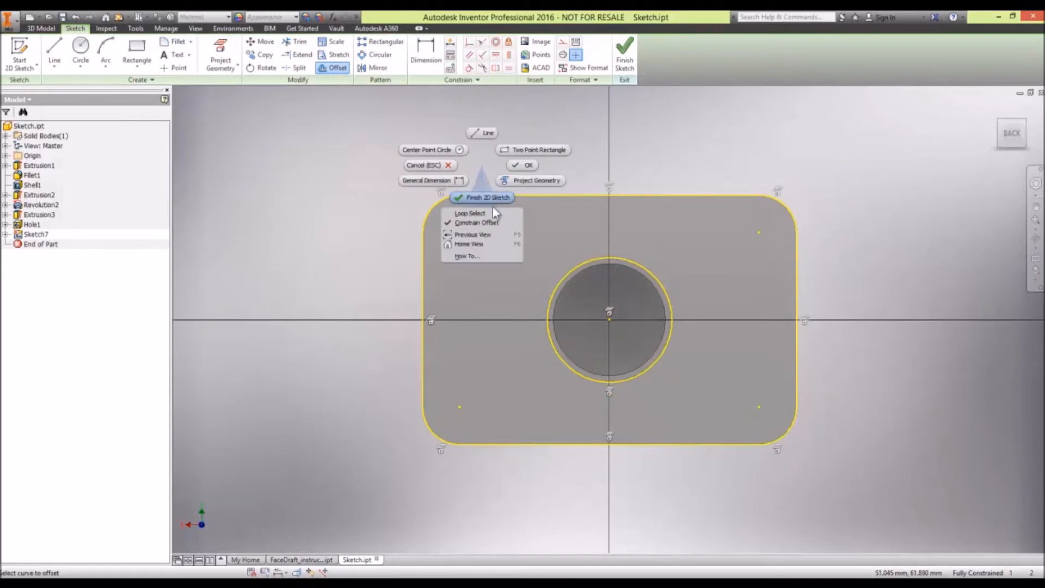
{"action": "left_click", "coordinate": [494, 211]}
{"action": "left_click", "coordinate": [496, 194]}
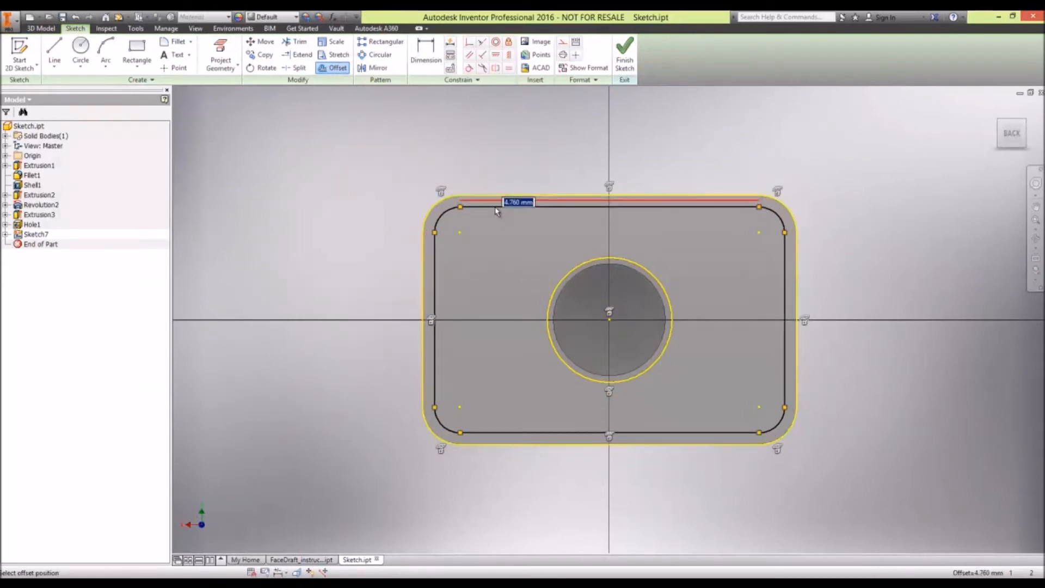
{"action": "key", "text": "Return"}
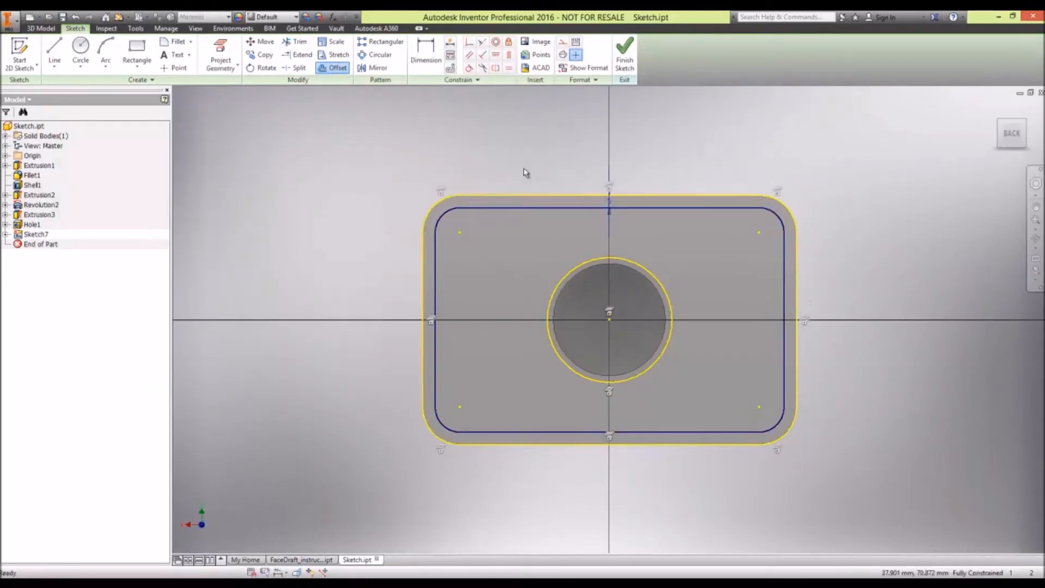
{"action": "key", "text": "Escape"}
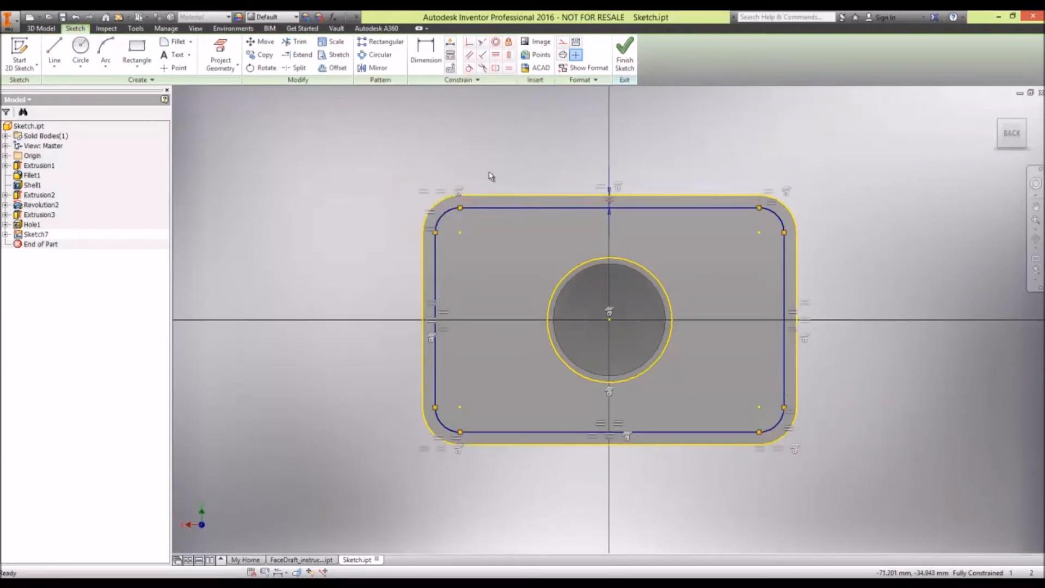
Place a sketch point midway between the plate's two left corner points using the Mid of 2 points snap.
{"action": "left_click", "coordinate": [177, 68]}
{"action": "right_click", "coordinate": [358, 267]}
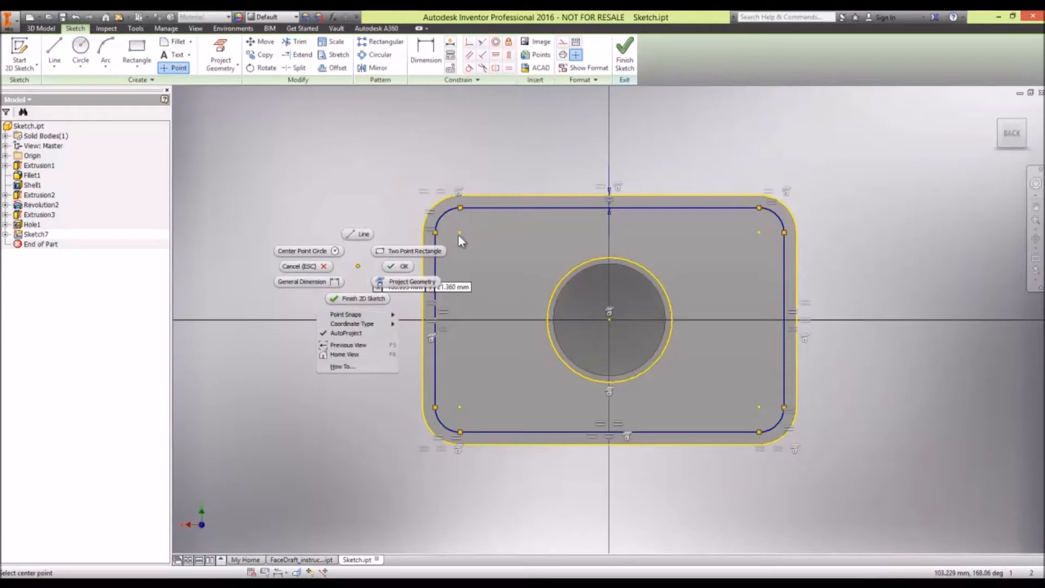
{"action": "mouse_move", "coordinate": [384, 315]}
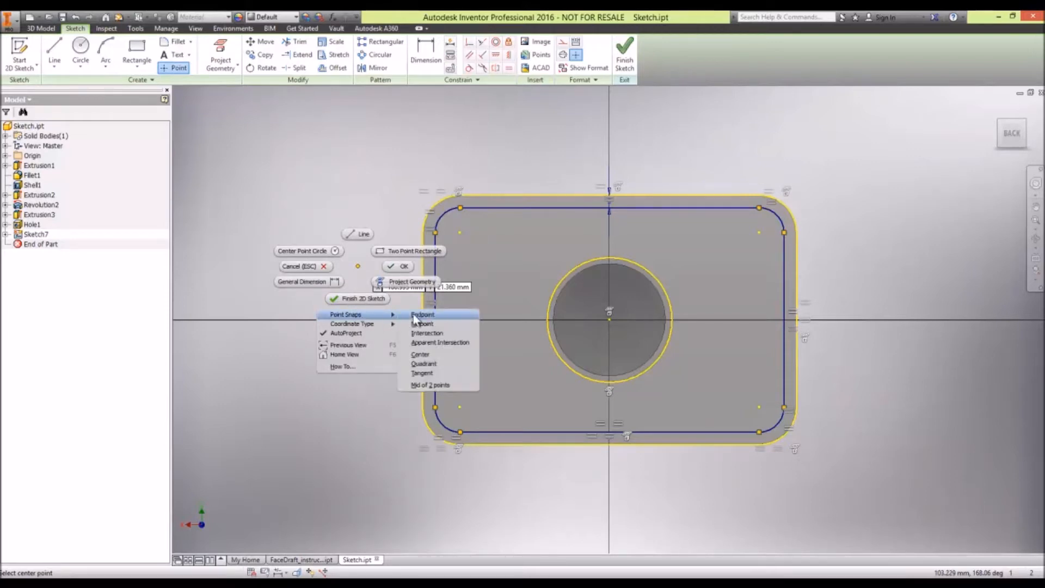
{"action": "left_click", "coordinate": [442, 386]}
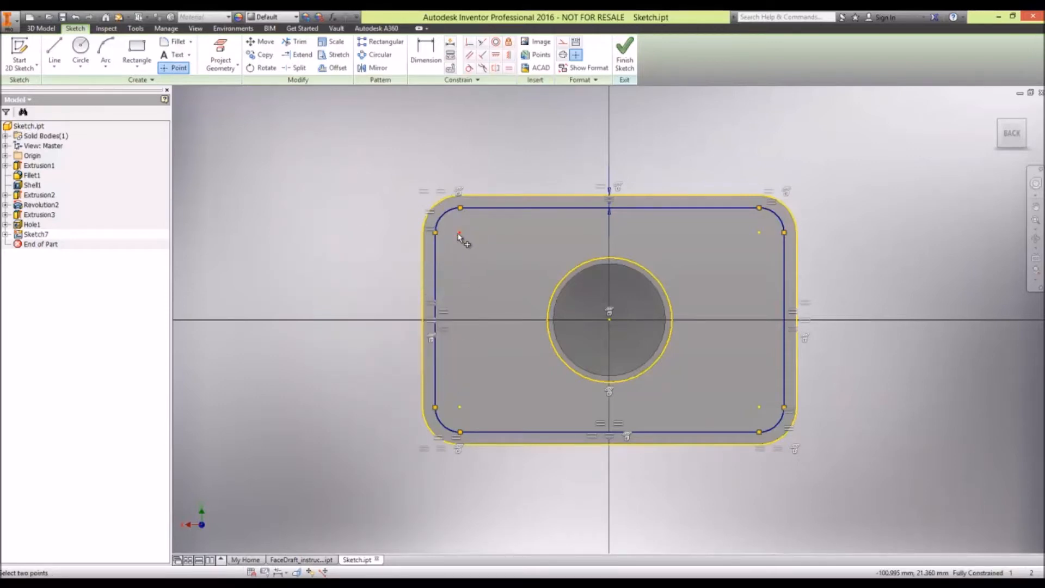
{"action": "left_click", "coordinate": [458, 406]}
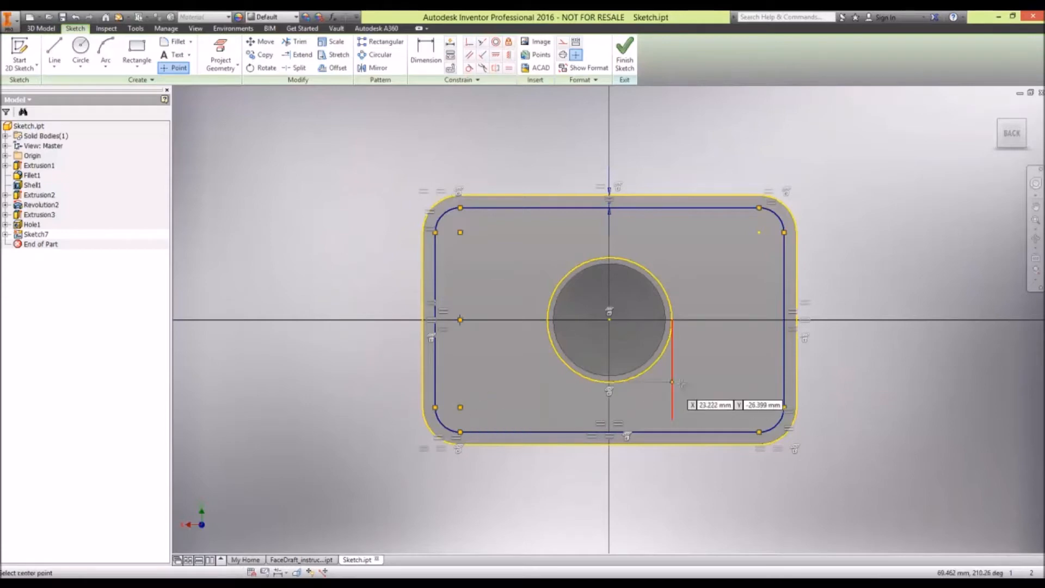
Place a second sketch point midway between the plate's two right corner points using the Mid of 2 points snap.
{"action": "right_click", "coordinate": [736, 356]}
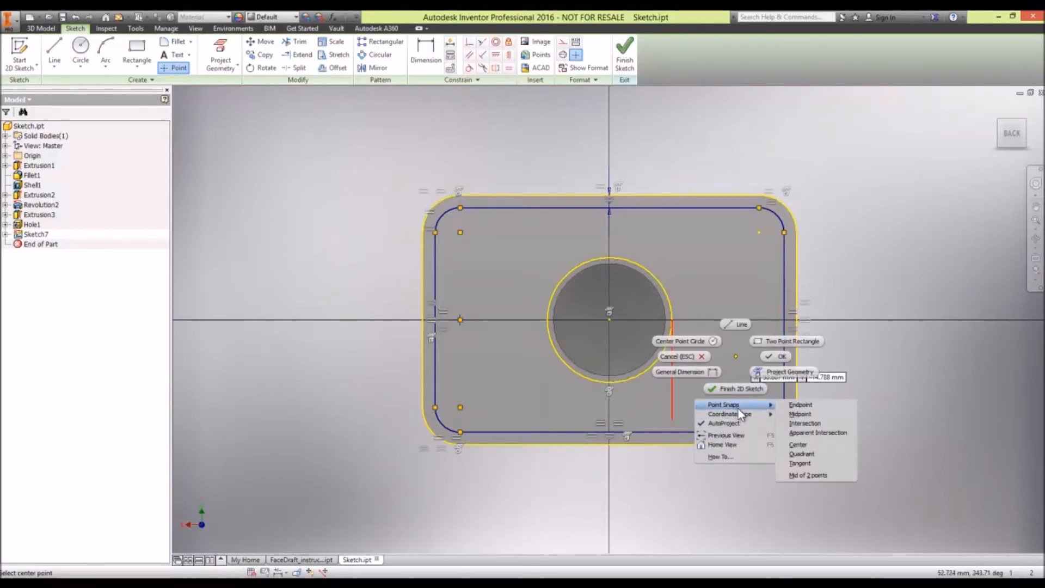
{"action": "mouse_move", "coordinate": [762, 406]}
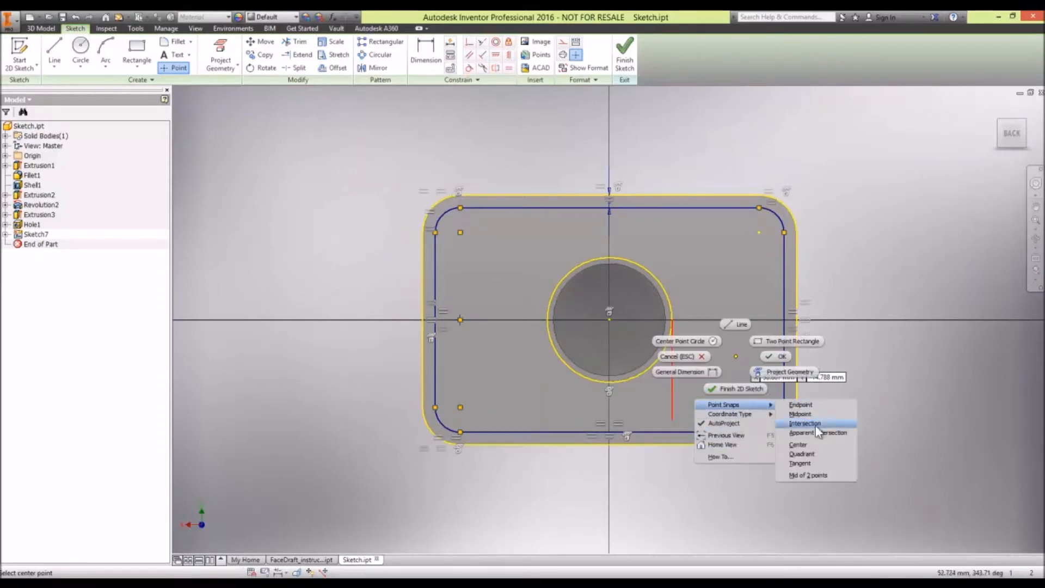
{"action": "left_click", "coordinate": [817, 476]}
{"action": "left_click", "coordinate": [758, 233]}
Finish the sketch and cut 3 mm Through All holes at the two sketch points.
{"action": "left_click", "coordinate": [623, 64]}
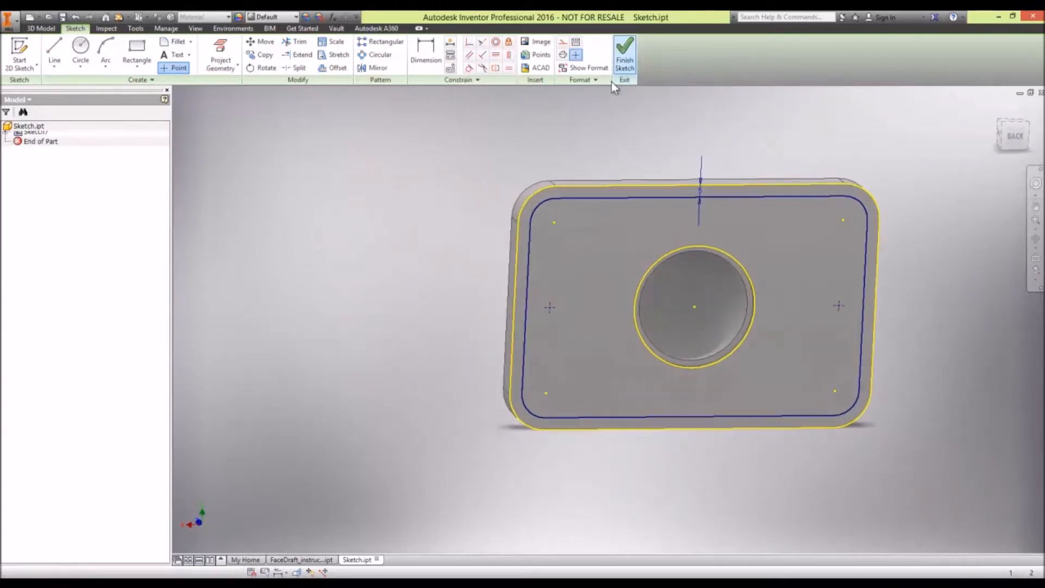
{"action": "left_click", "coordinate": [251, 52]}
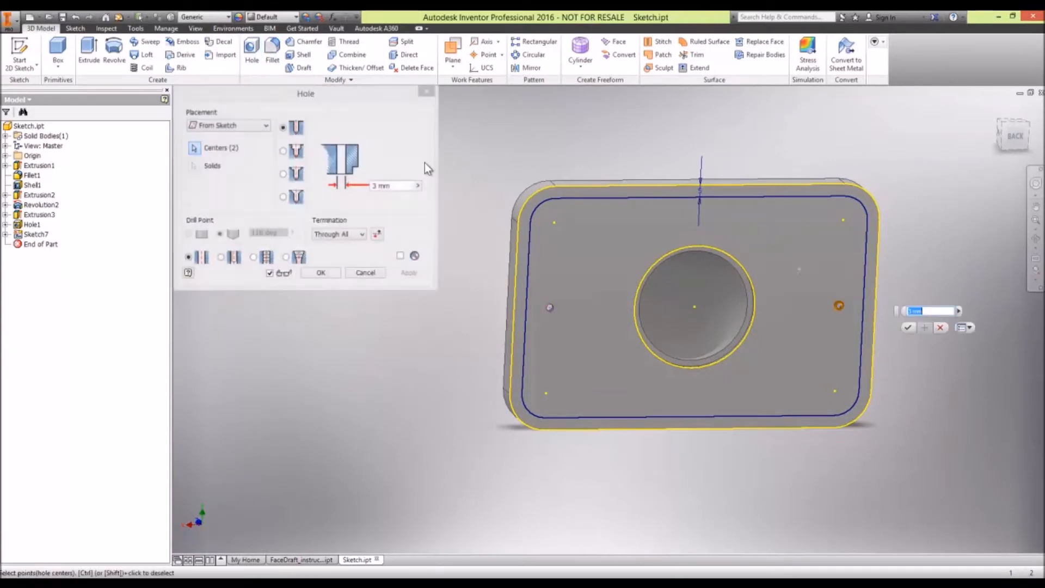
{"action": "left_click", "coordinate": [327, 272]}
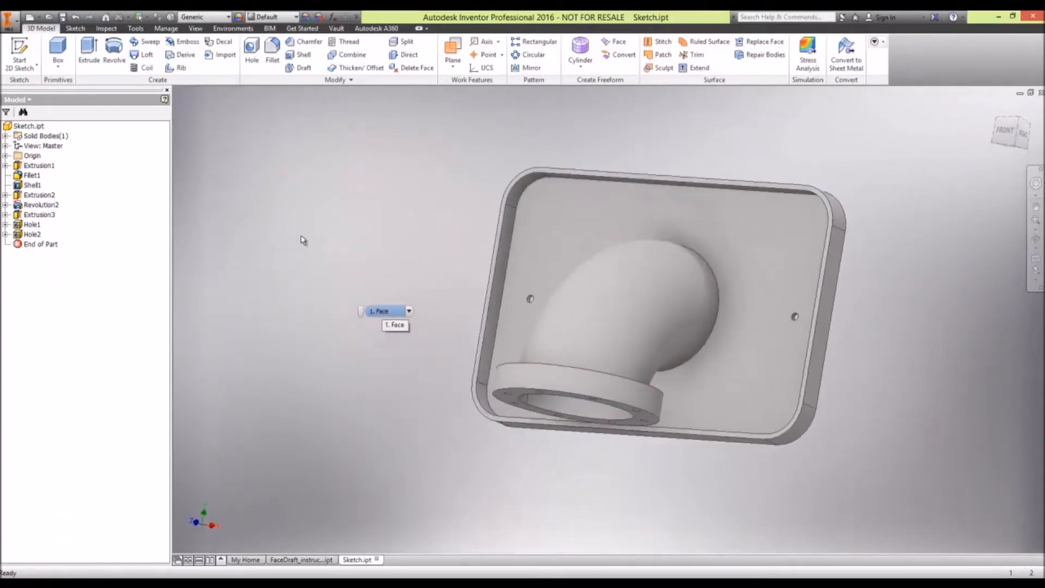
Turn on the visibility of Sketch2 under Extrusion2.
{"action": "left_click", "coordinate": [6, 195]}
{"action": "right_click", "coordinate": [45, 205]}
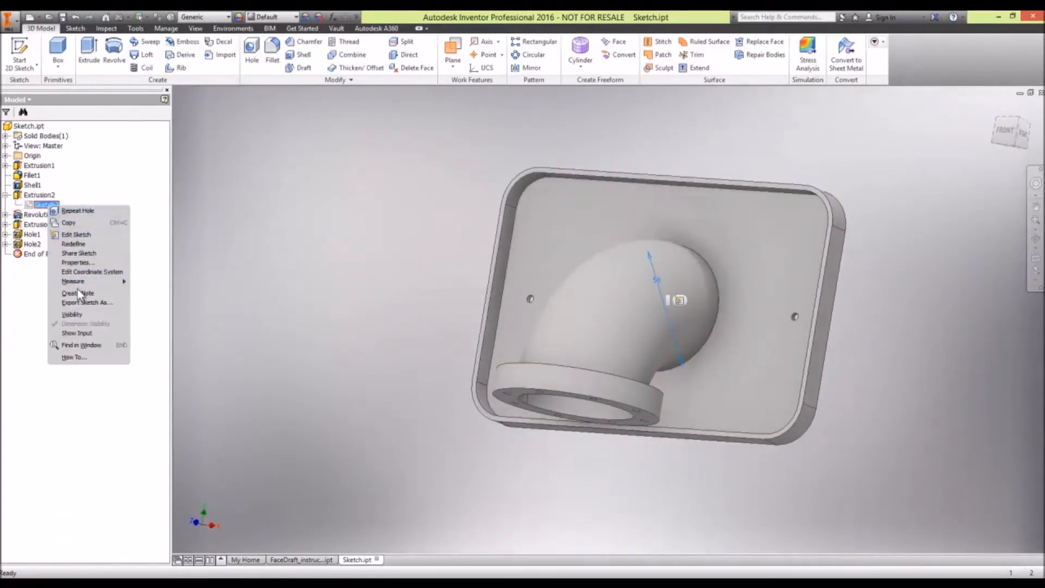
{"action": "left_click", "coordinate": [72, 315]}
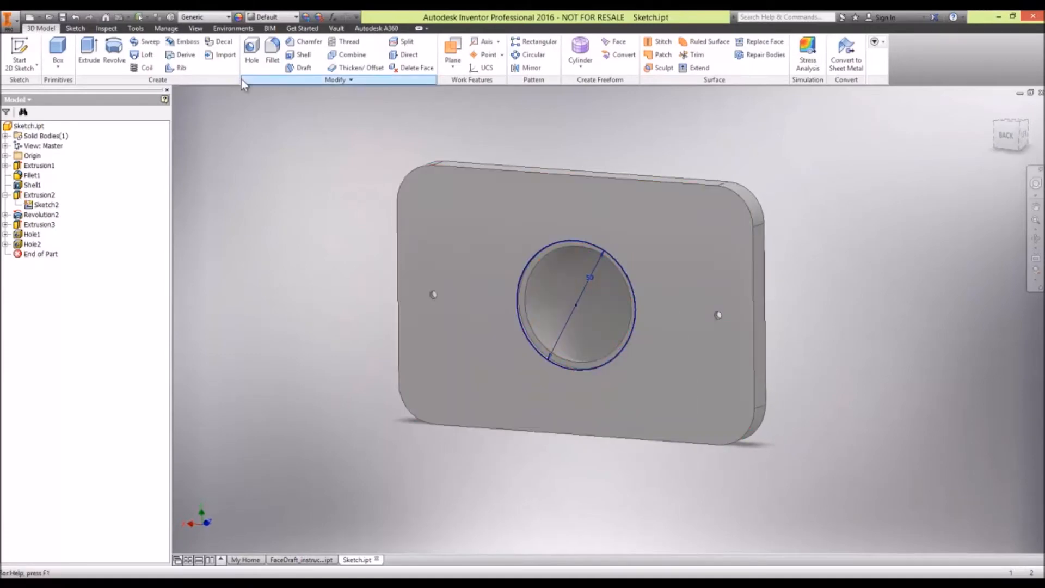
Toggle the object visibility of sketch dimensions and 2D sketches, leaving 2D sketches shown and sketch dimensions hidden.
{"action": "left_click", "coordinate": [197, 29]}
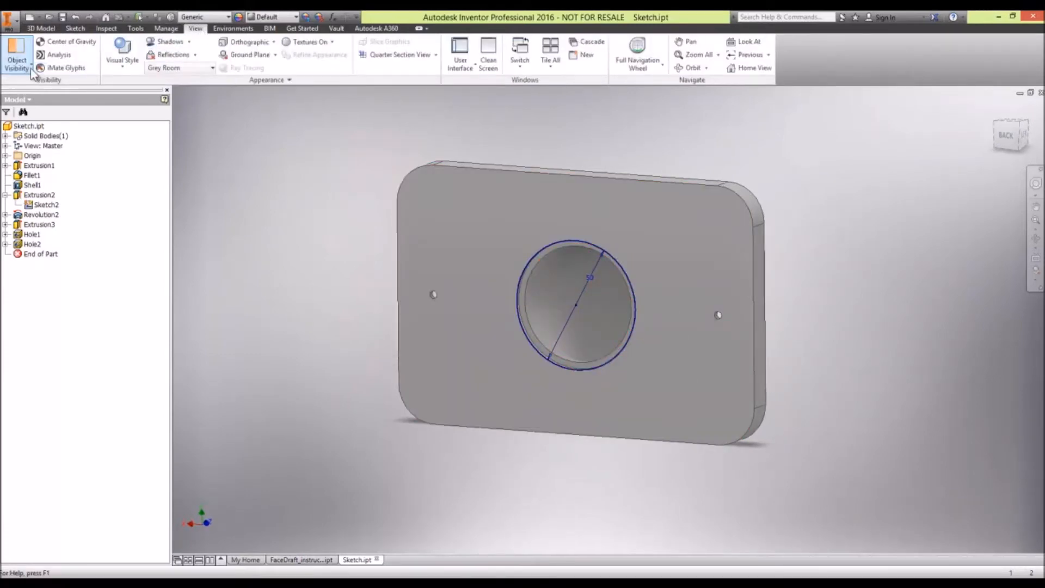
{"action": "left_click", "coordinate": [16, 53]}
{"action": "left_click", "coordinate": [11, 212]}
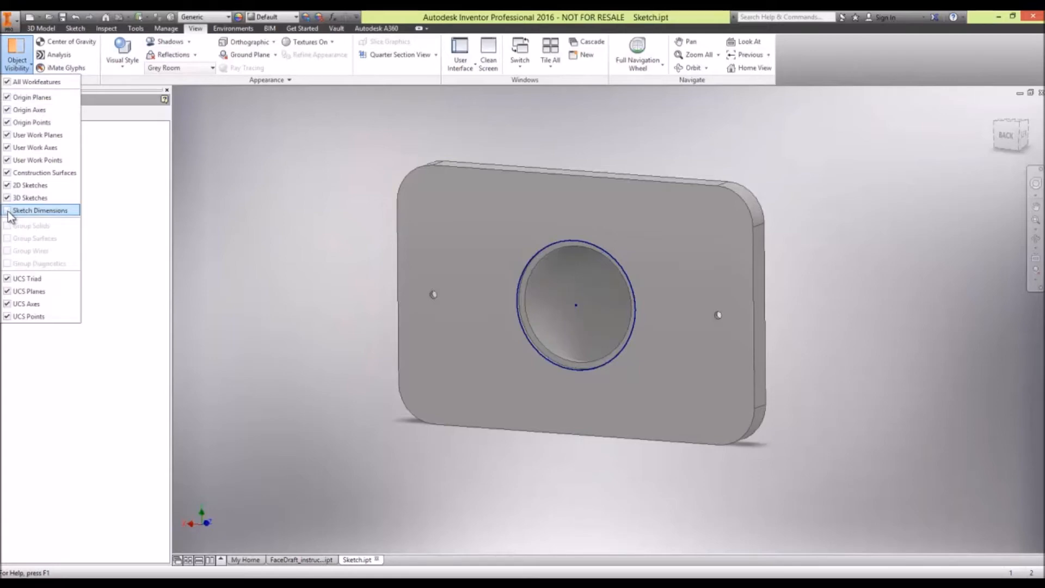
{"action": "left_click", "coordinate": [8, 185]}
{"action": "left_click", "coordinate": [7, 211]}
{"action": "left_click", "coordinate": [8, 186]}
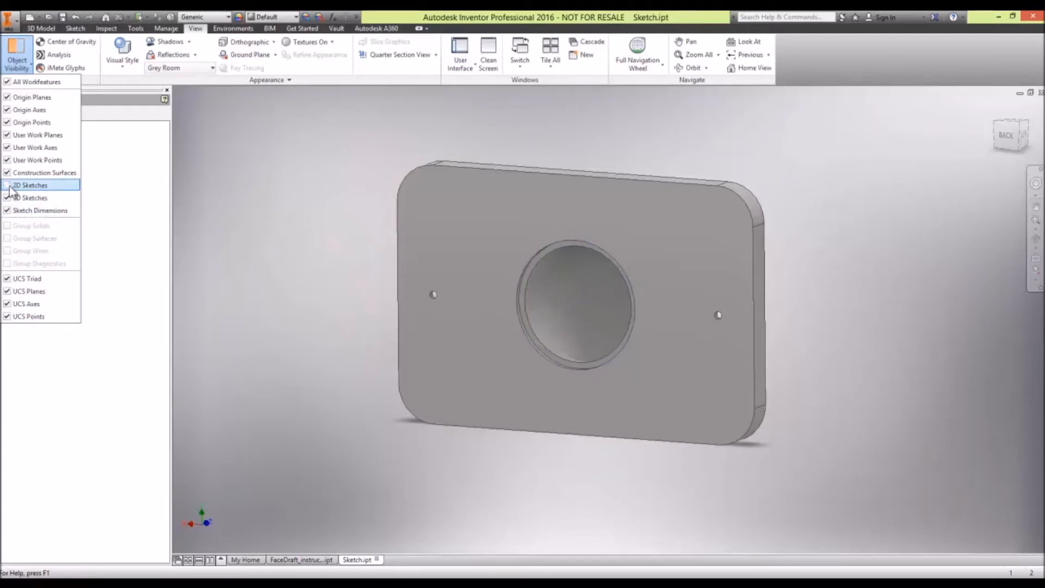
{"action": "left_click", "coordinate": [8, 185]}
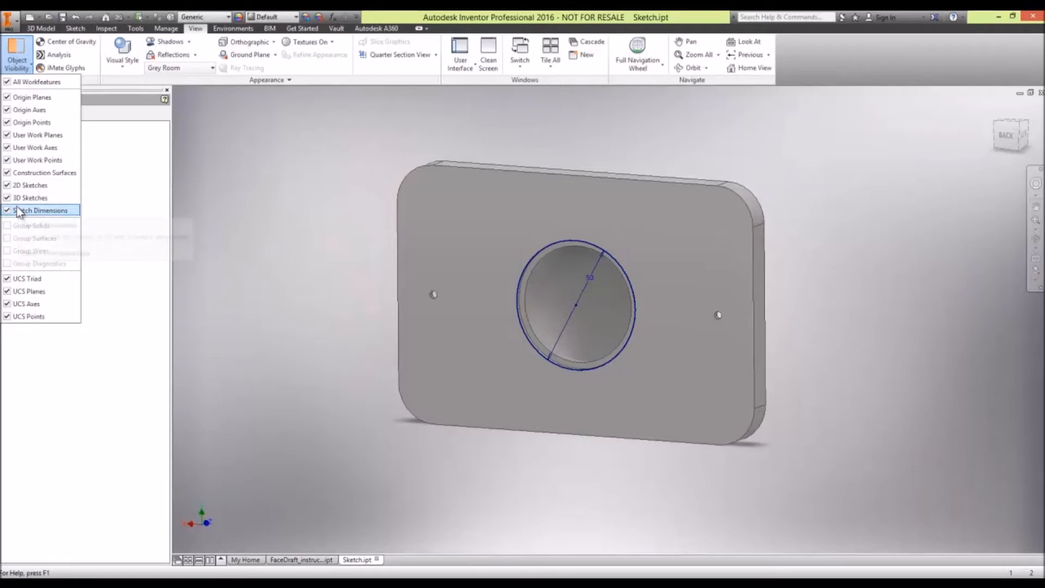
{"action": "left_click", "coordinate": [19, 211]}
{"action": "left_click", "coordinate": [278, 216]}
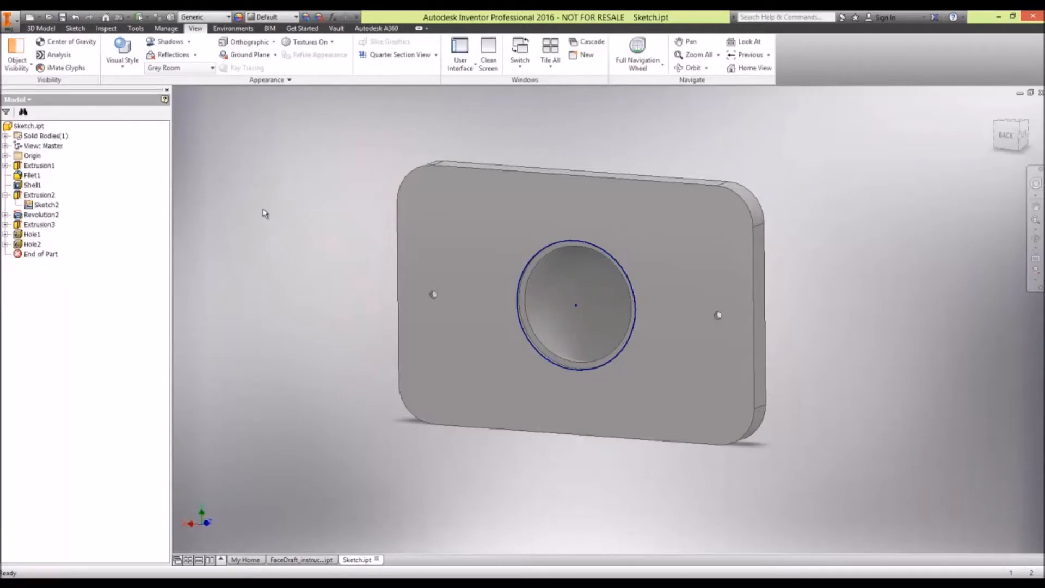
Open Hole2's Sketch7 for editing, inspect its geometry and dimensions, and finish the sketch without changes.
{"action": "left_click", "coordinate": [5, 245]}
{"action": "left_click", "coordinate": [44, 255]}
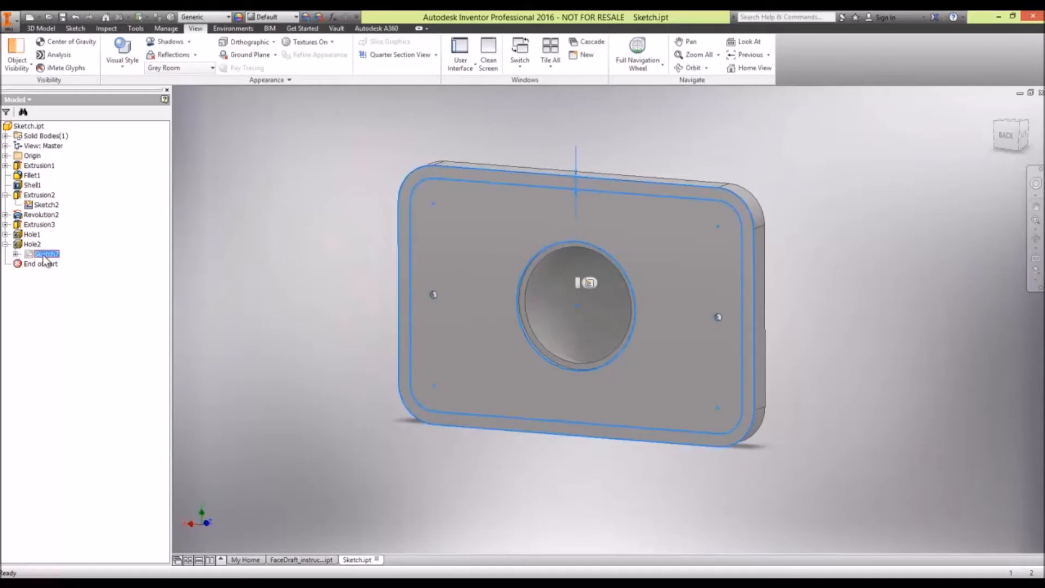
{"action": "right_click", "coordinate": [44, 256]}
{"action": "left_click", "coordinate": [112, 287]}
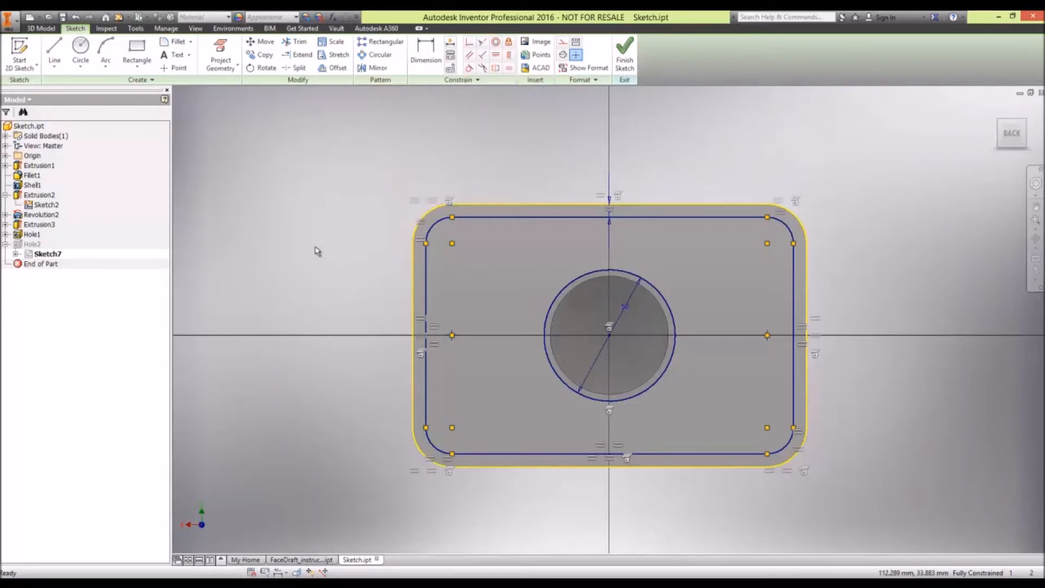
{"action": "left_click", "coordinate": [625, 54]}
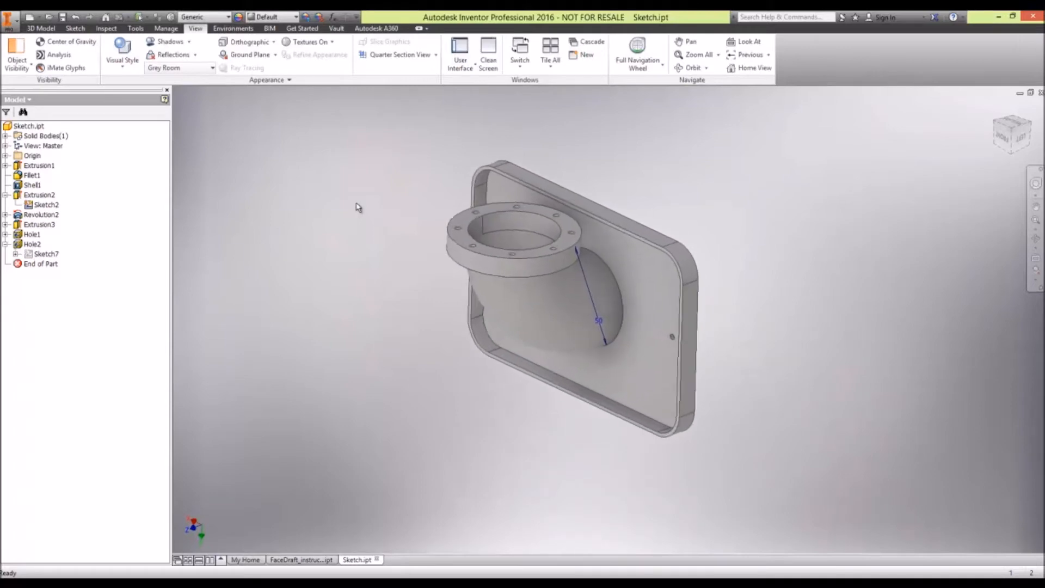
Show the input geometry of Sketch5 under Extrusion3 and inspect it on the flanged part.
{"action": "scroll", "coordinate": [418, 116], "scroll_direction": "down", "scroll_amount": 4}
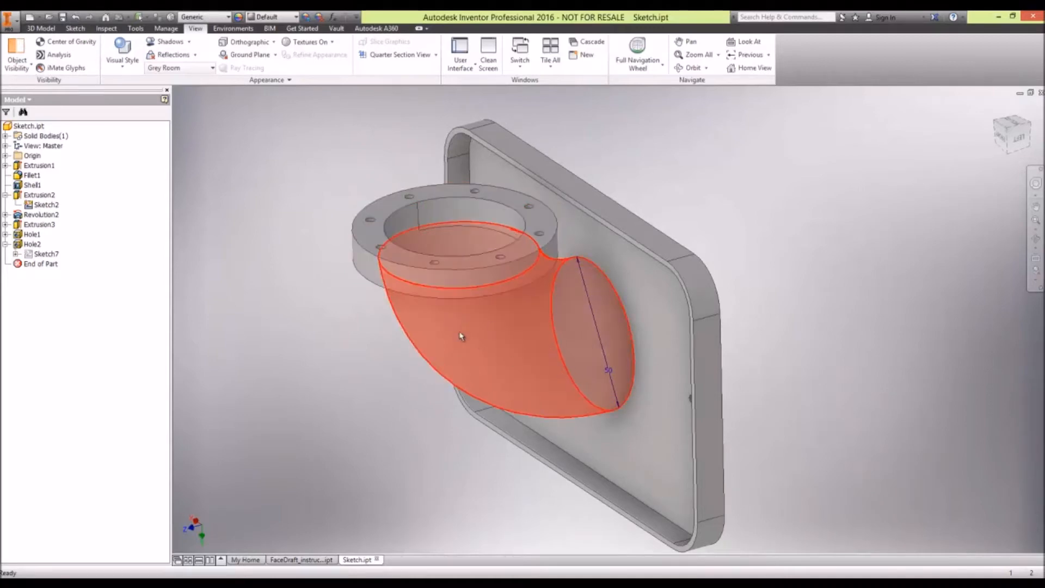
{"action": "left_click", "coordinate": [6, 195]}
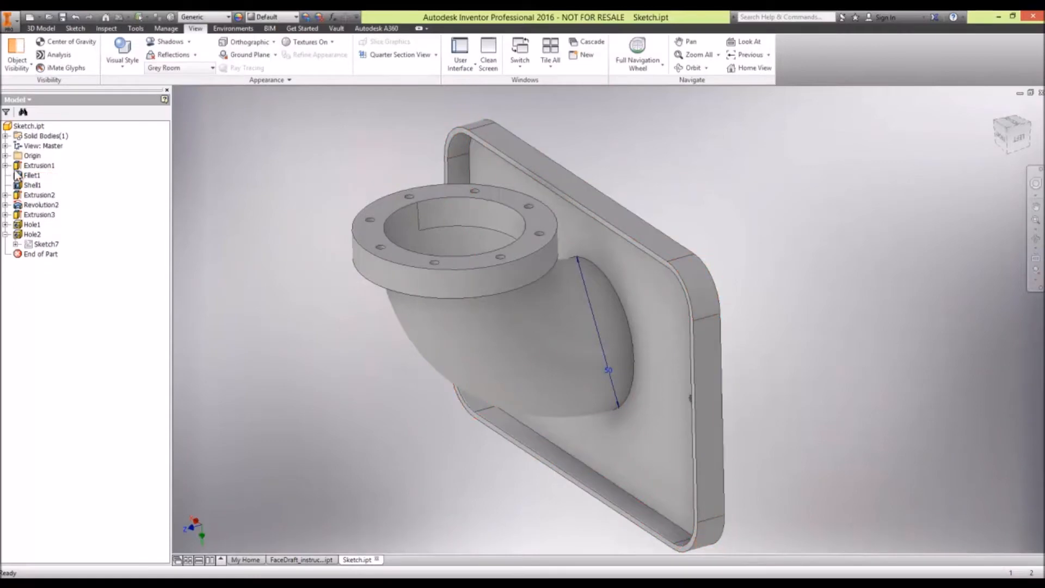
{"action": "left_click", "coordinate": [6, 215]}
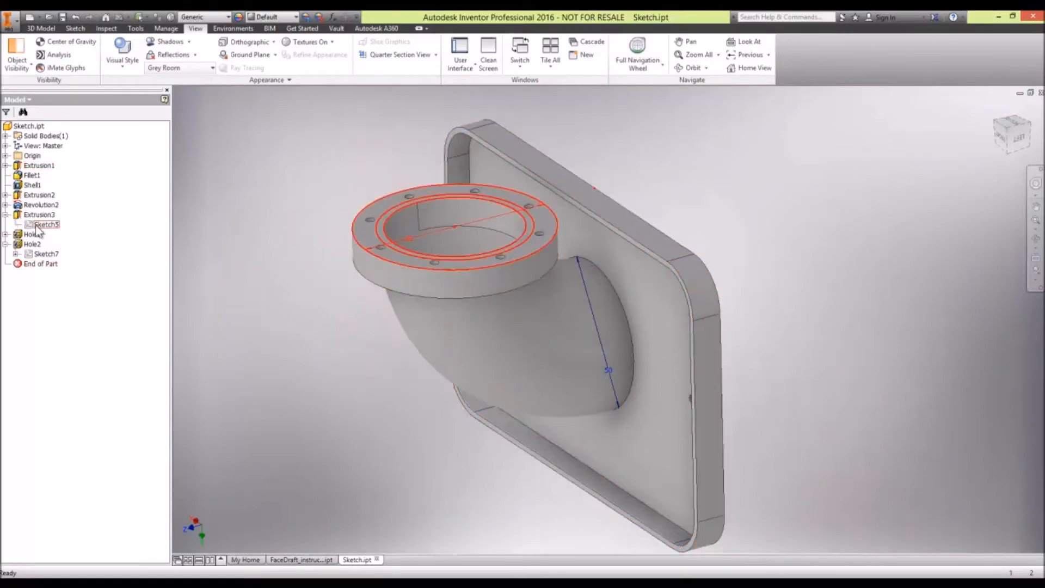
{"action": "right_click", "coordinate": [48, 225]}
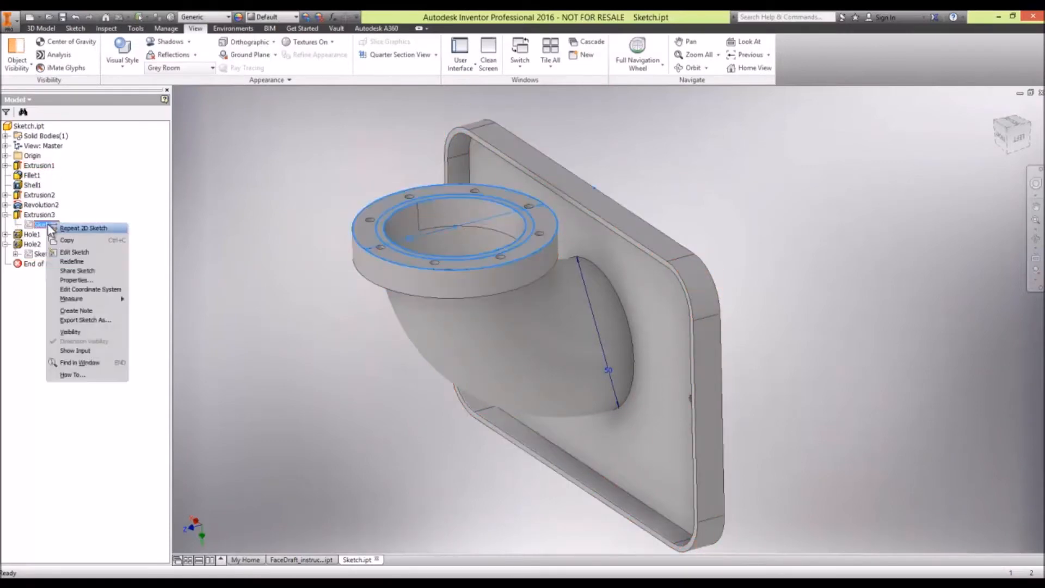
{"action": "left_click", "coordinate": [91, 353]}
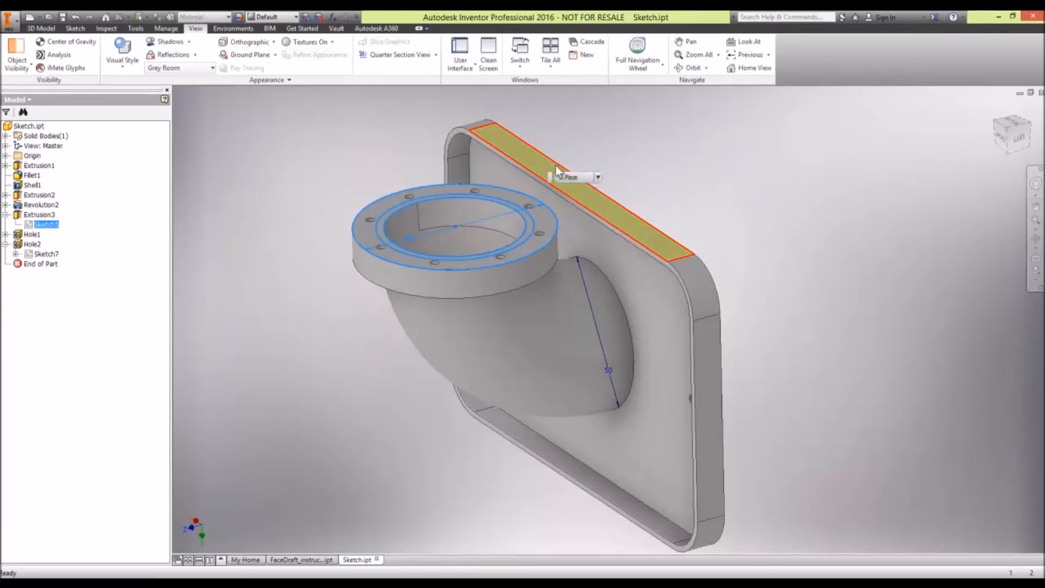
{"action": "left_click", "coordinate": [521, 171]}
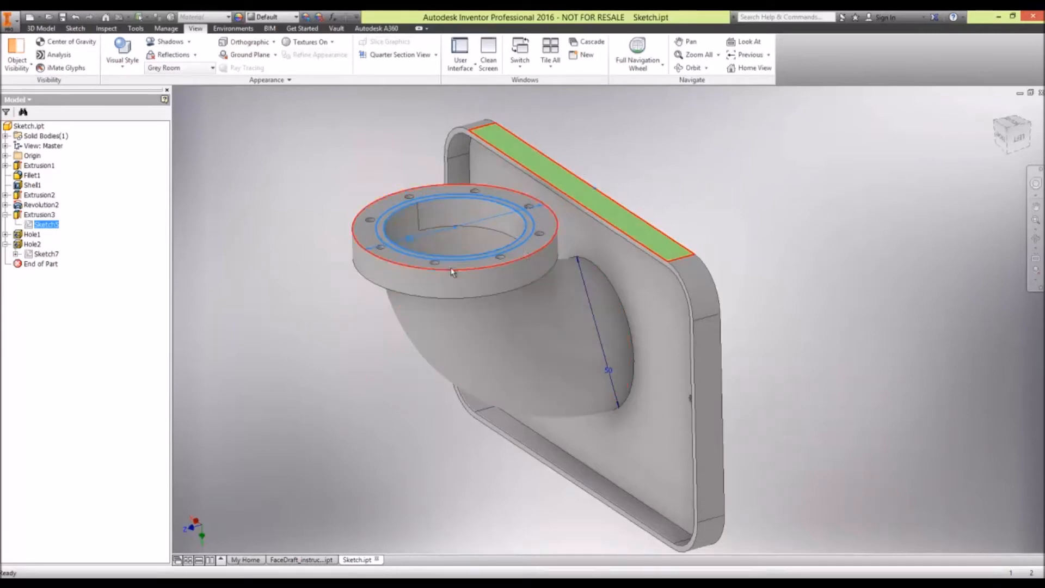
{"action": "left_click", "coordinate": [369, 243]}
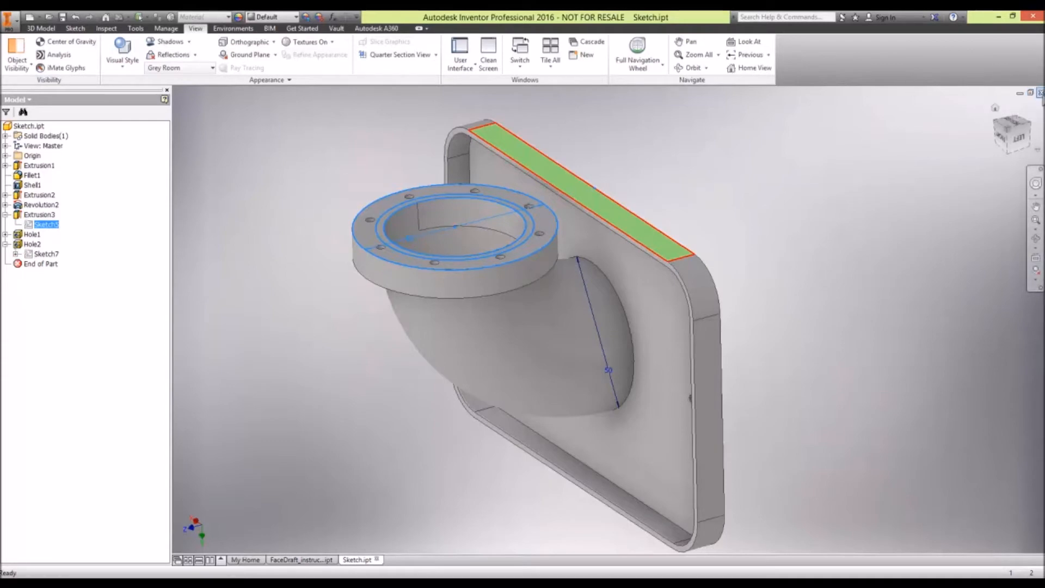
Close Sketch.ipt, bring up FaceDraft_instruction.ipt and switch back to the PowerPoint slide show.
{"action": "left_click", "coordinate": [1041, 92]}
{"action": "left_click", "coordinate": [514, 325]}
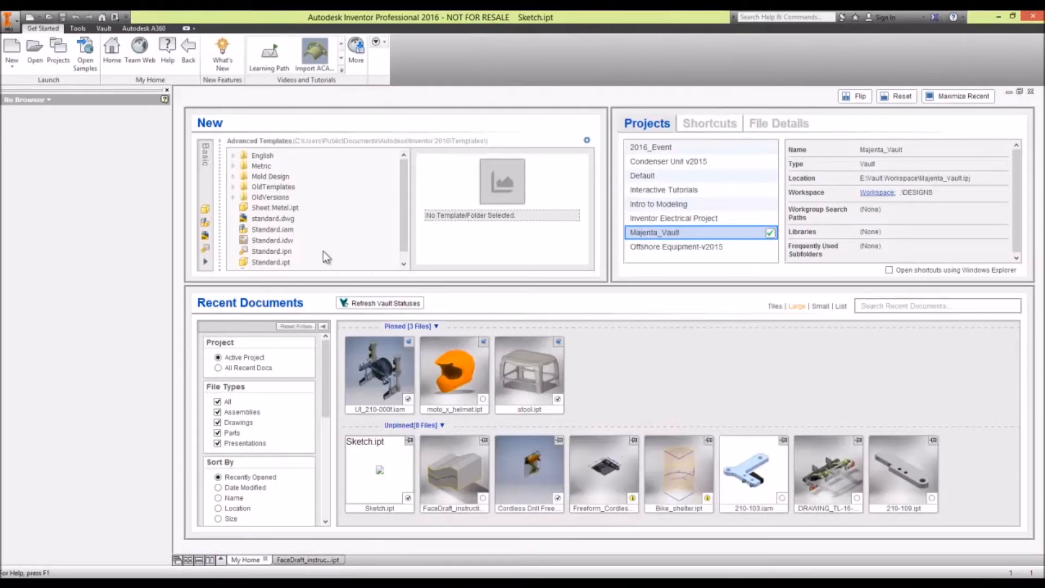
{"action": "left_click", "coordinate": [316, 560]}
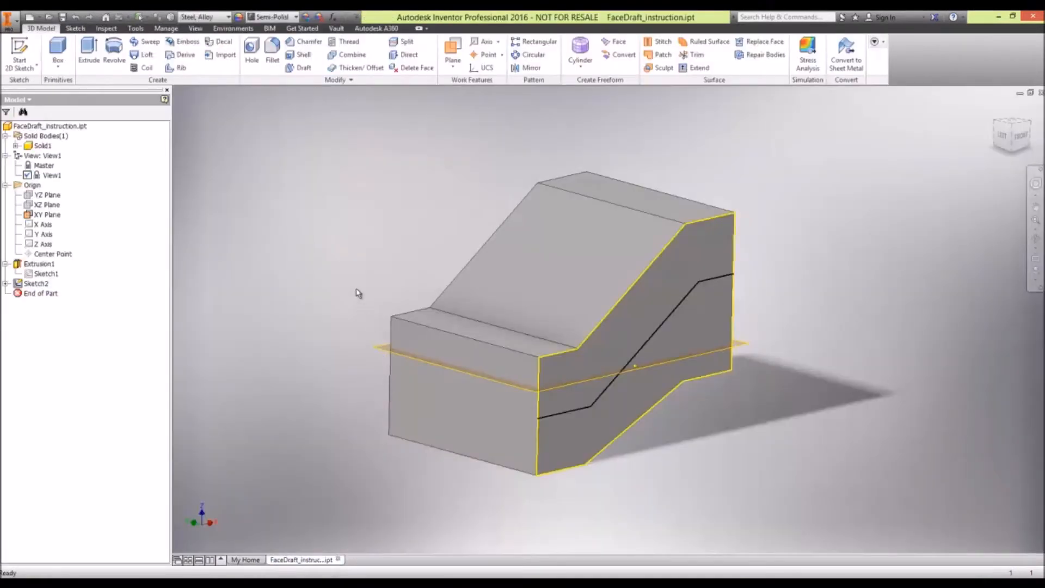
{"action": "key", "text": "alt+Tab"}
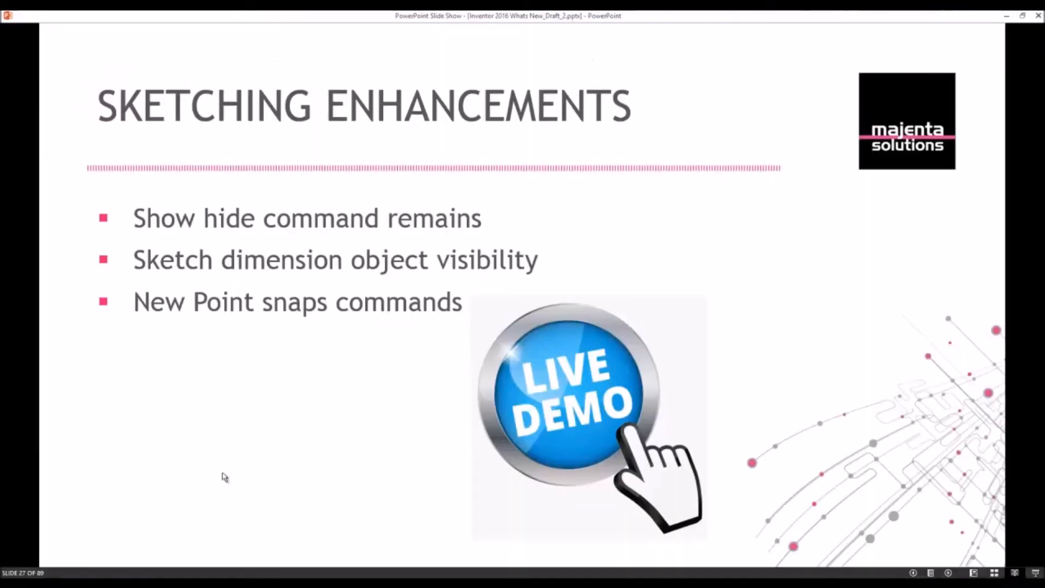
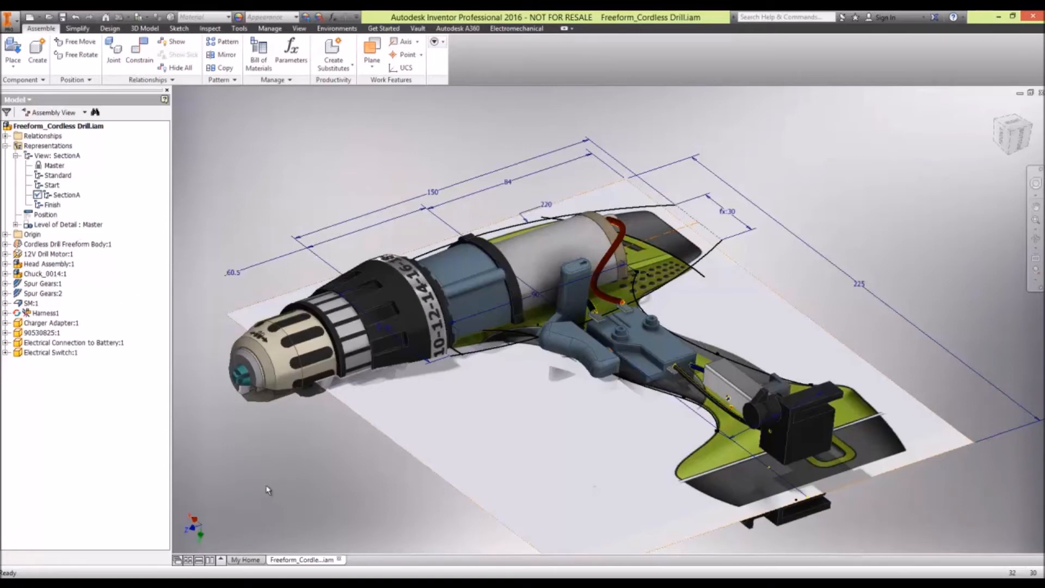
Open the Cordless Drill Freeform Body component from the Freeform_Cordless Drill assembly in its own window and inspect its main body surface.
{"action": "right_click", "coordinate": [76, 242]}
{"action": "left_click", "coordinate": [116, 267]}
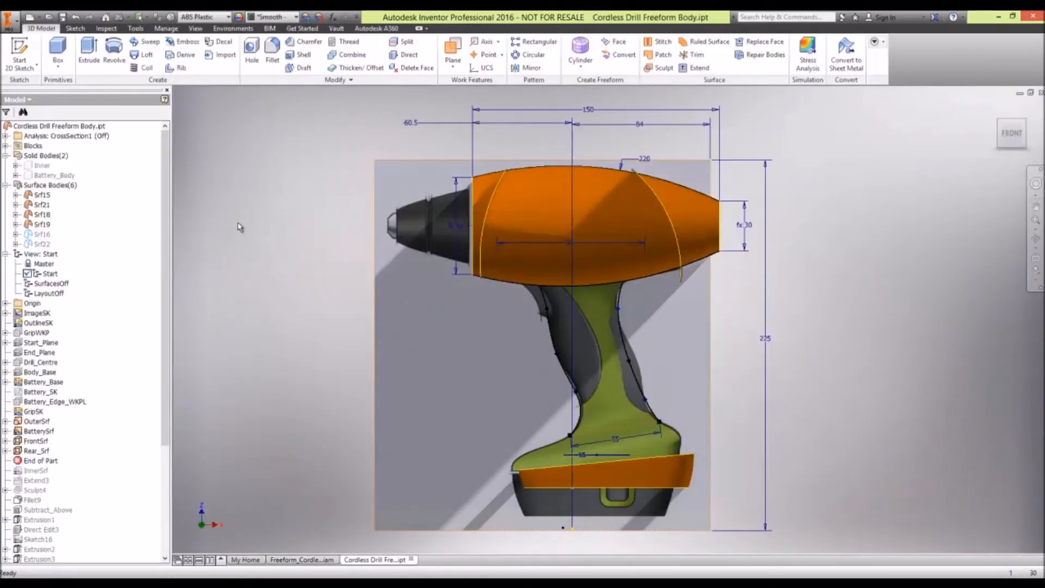
{"action": "middle_click_drag", "start_coordinate": [238, 226], "coordinate": [223, 224], "text": "shift"}
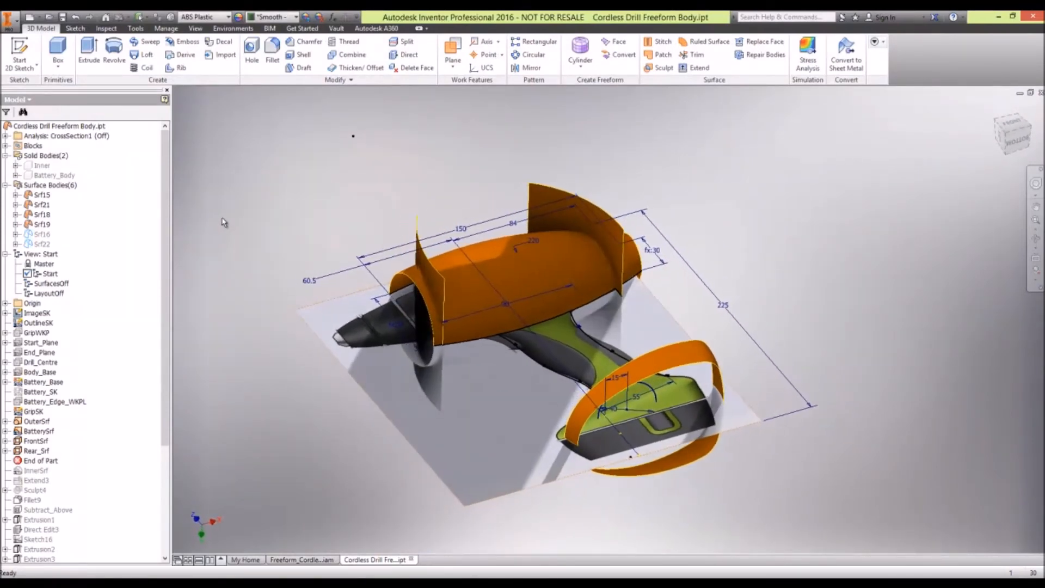
{"action": "left_click", "coordinate": [407, 277]}
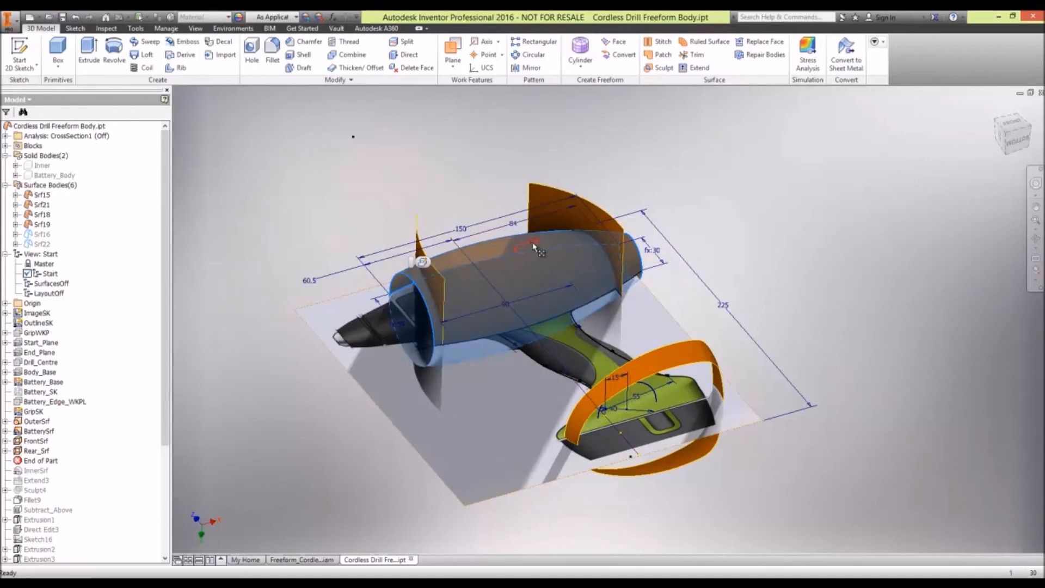
{"action": "left_click", "coordinate": [398, 152]}
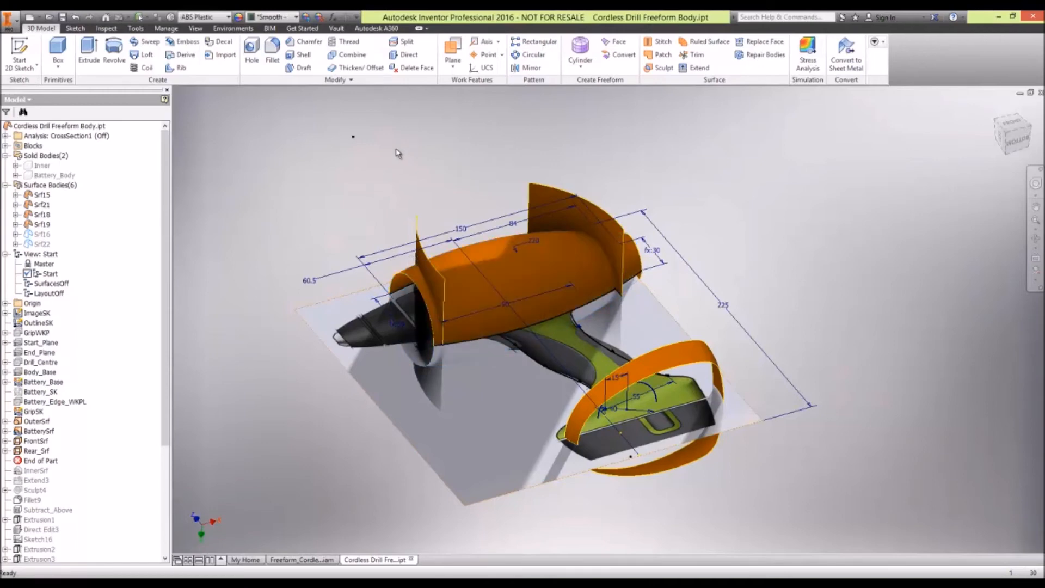
Start converting the drill's main body surface to freeform, with uniform spacing of 6 faces in length and 6 in width.
{"action": "left_click", "coordinate": [623, 55]}
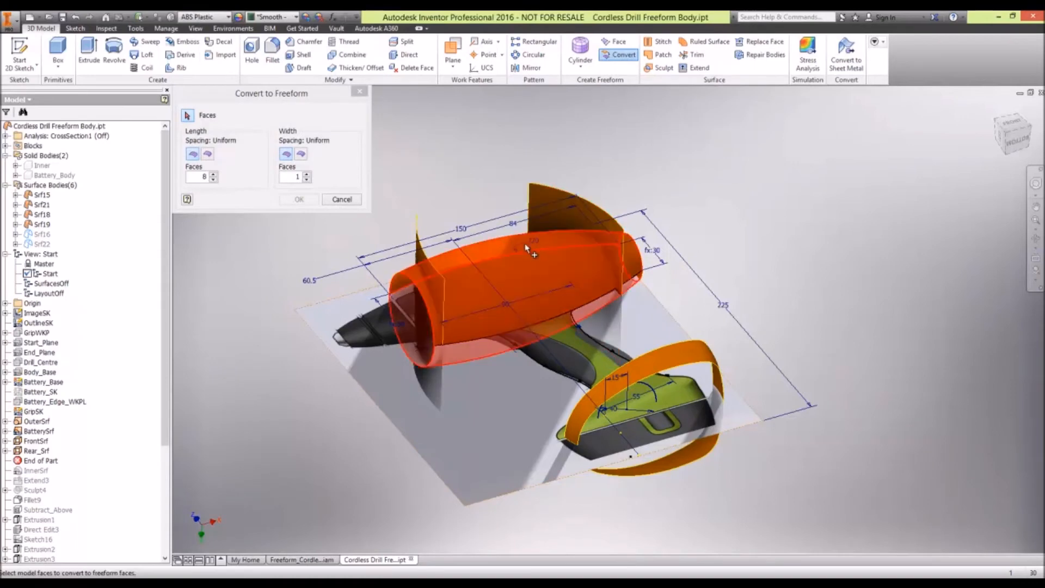
{"action": "left_click", "coordinate": [482, 328]}
{"action": "left_click", "coordinate": [213, 180]}
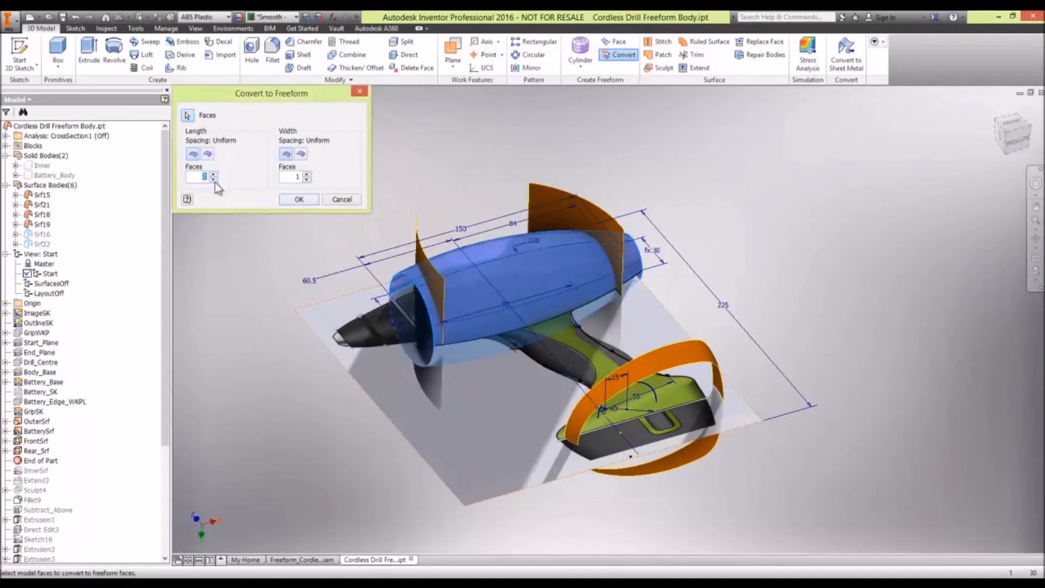
{"action": "left_click", "coordinate": [214, 180]}
{"action": "left_click", "coordinate": [215, 174]}
{"action": "left_click", "coordinate": [217, 174]}
{"action": "left_click", "coordinate": [308, 174]}
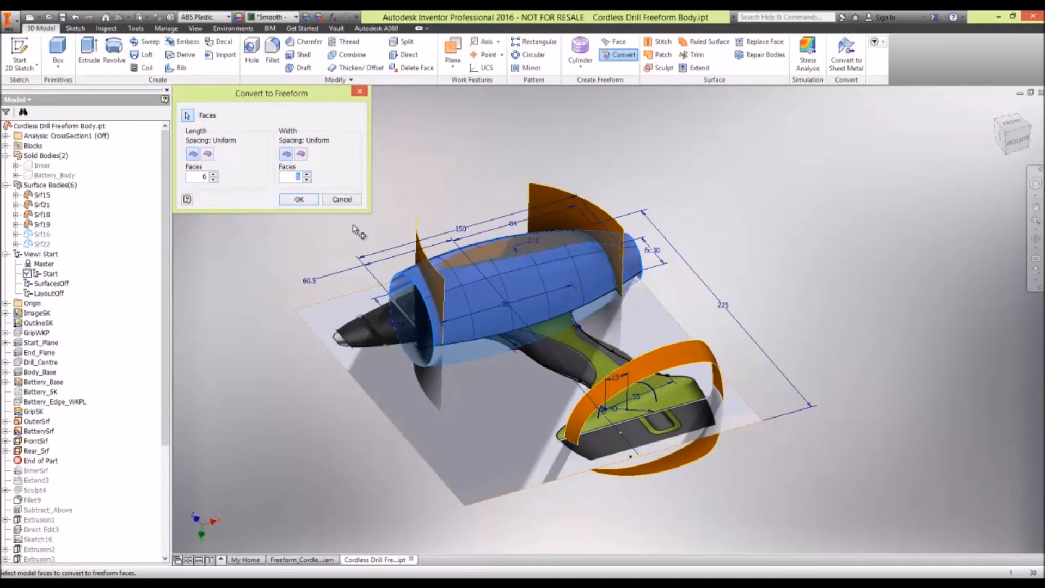
Preview curvature spacing for the length, restore uniform spacing and convert the surface to freeform.
{"action": "left_click", "coordinate": [208, 154]}
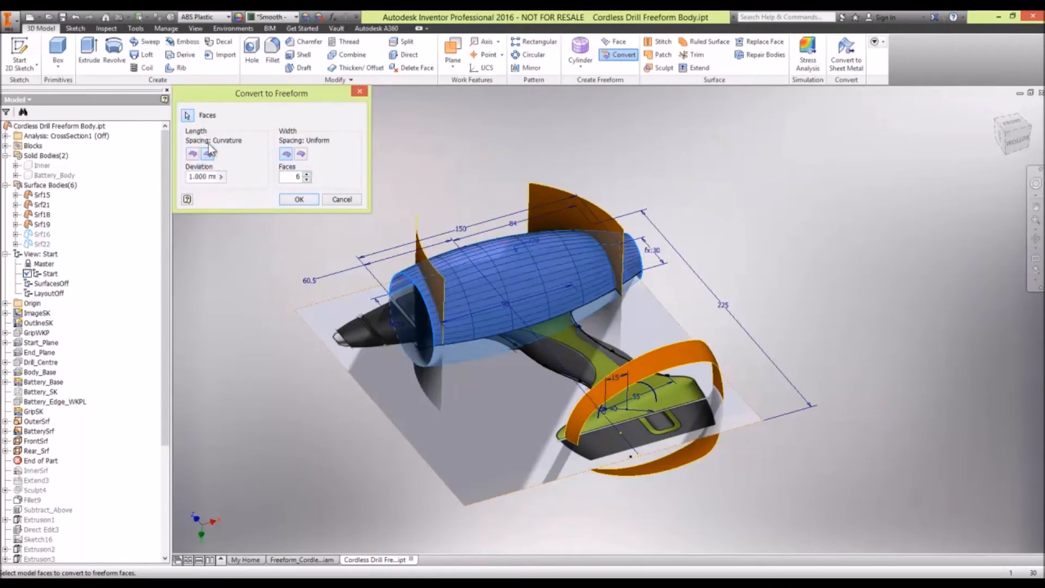
{"action": "left_click", "coordinate": [192, 154]}
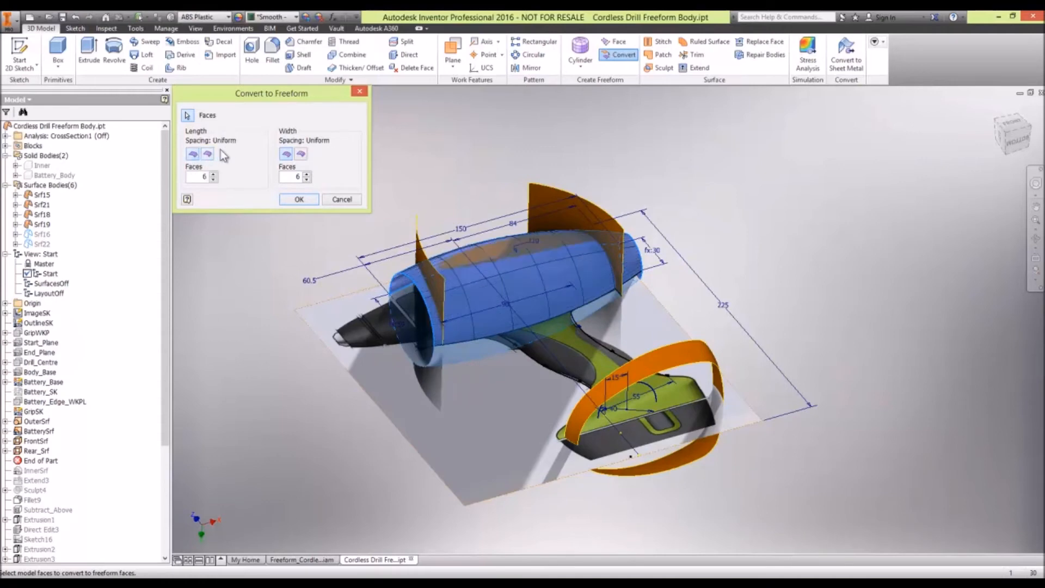
{"action": "left_click", "coordinate": [208, 155]}
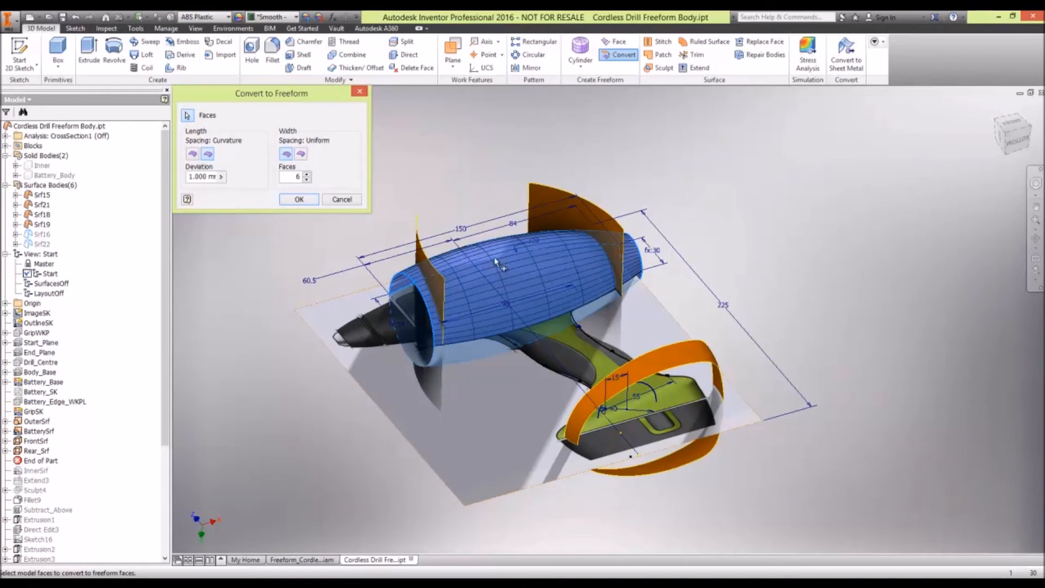
{"action": "left_click", "coordinate": [193, 154]}
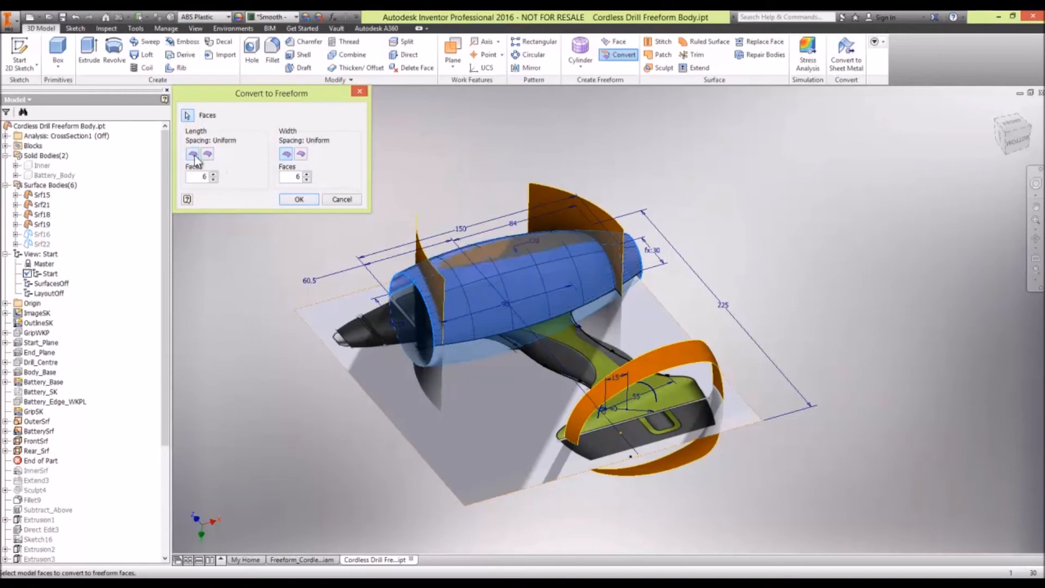
{"action": "left_click", "coordinate": [299, 200]}
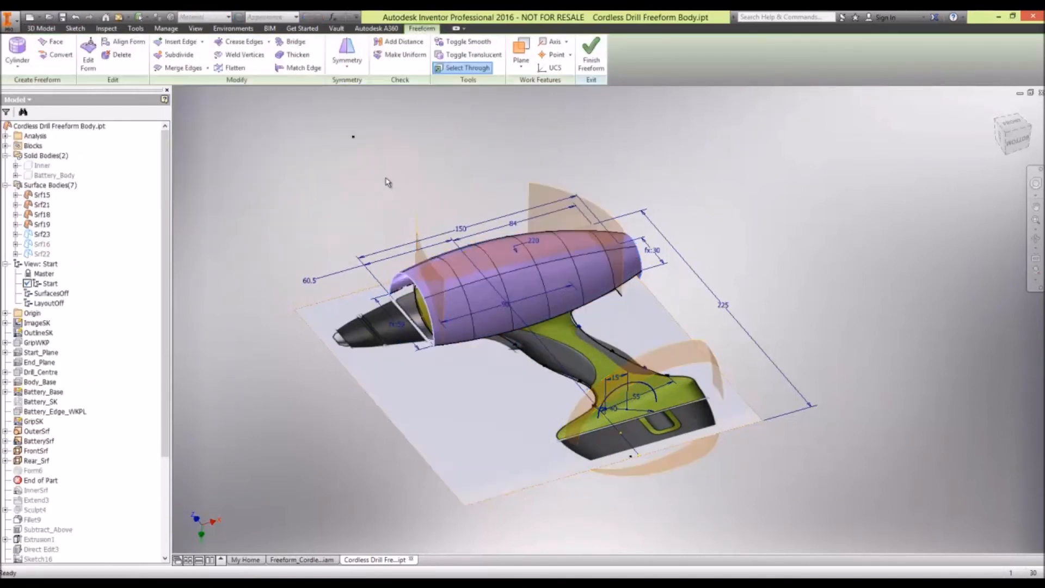
Apply symmetry to the freeform body using the two adjacent front faces on either side of the centre plane.
{"action": "middle_click_drag", "start_coordinate": [403, 182], "coordinate": [493, 212], "text": "shift"}
{"action": "left_click", "coordinate": [358, 54]}
{"action": "left_click", "coordinate": [524, 271]}
{"action": "left_click", "coordinate": [555, 283]}
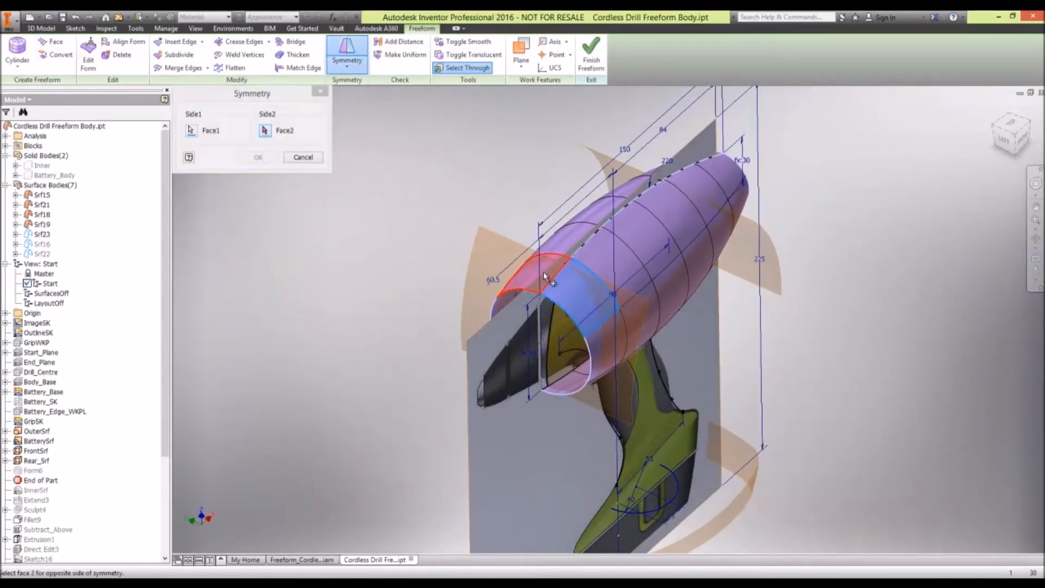
{"action": "left_click", "coordinate": [263, 161]}
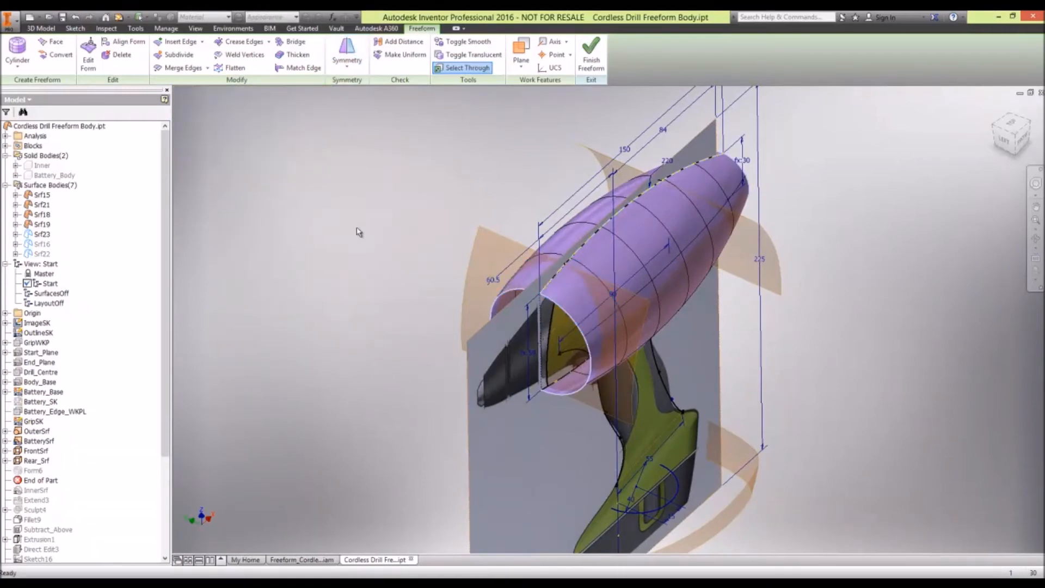
Extrude three adjacent middle faces on the side of the freeform body by 4.25 mm along Y with Edit Form, and finish the freeform.
{"action": "middle_click_drag", "start_coordinate": [357, 226], "coordinate": [360, 217], "text": "shift"}
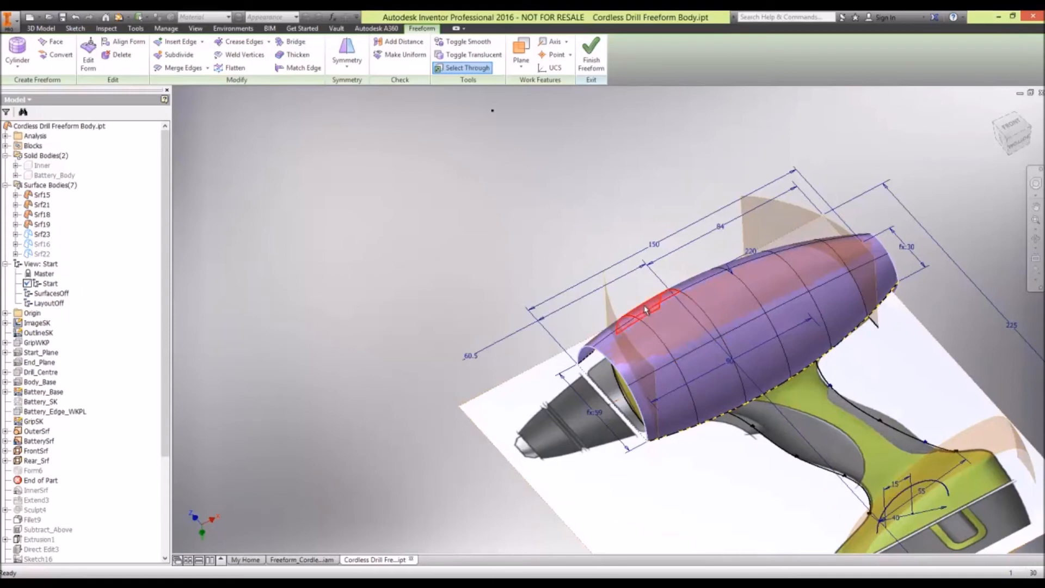
{"action": "left_click", "coordinate": [663, 321]}
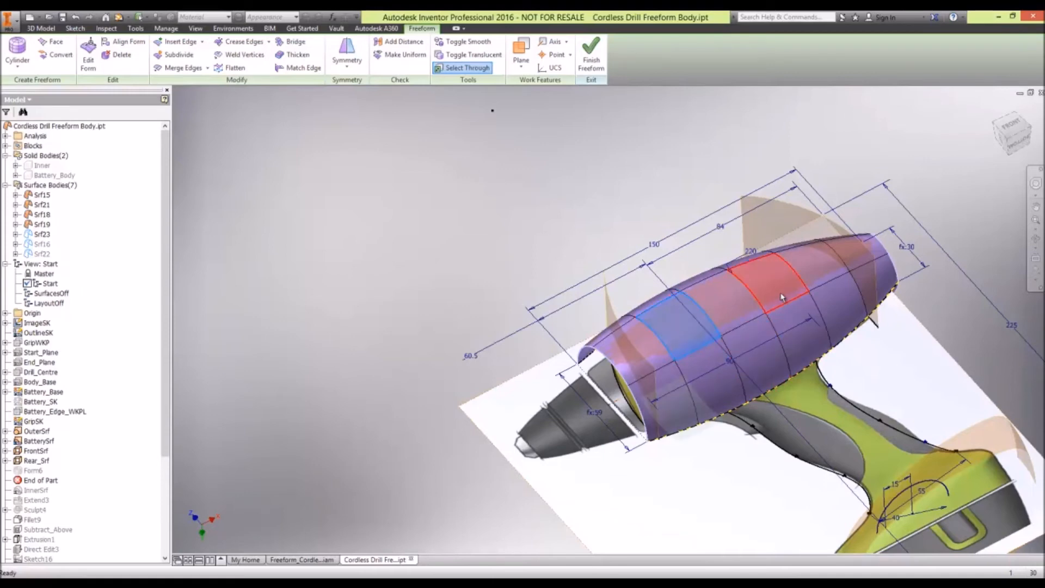
{"action": "double_click", "coordinate": [811, 270]}
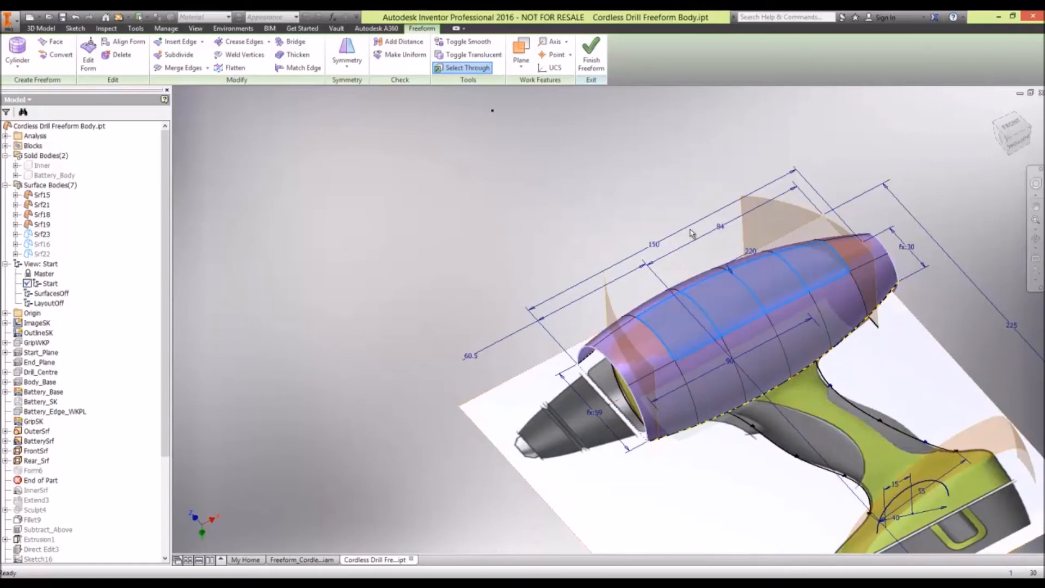
{"action": "right_click", "coordinate": [514, 184]}
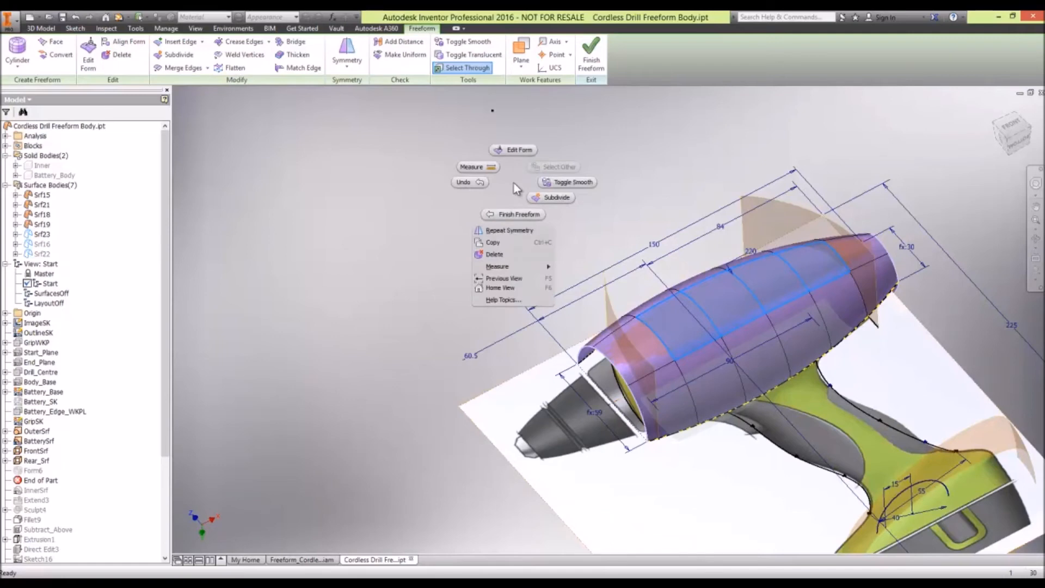
{"action": "left_click", "coordinate": [516, 150]}
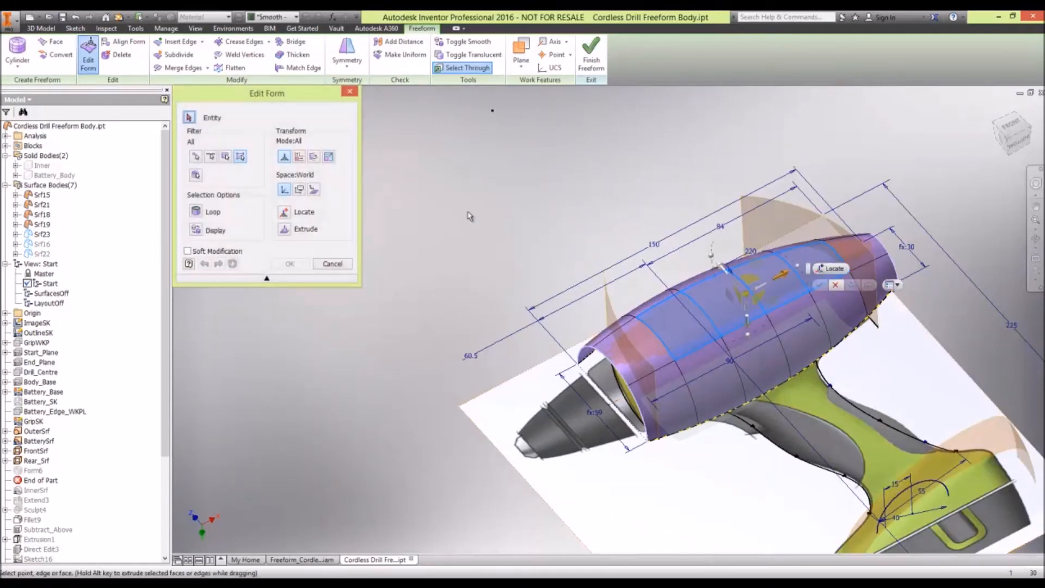
{"action": "left_click", "coordinate": [302, 229]}
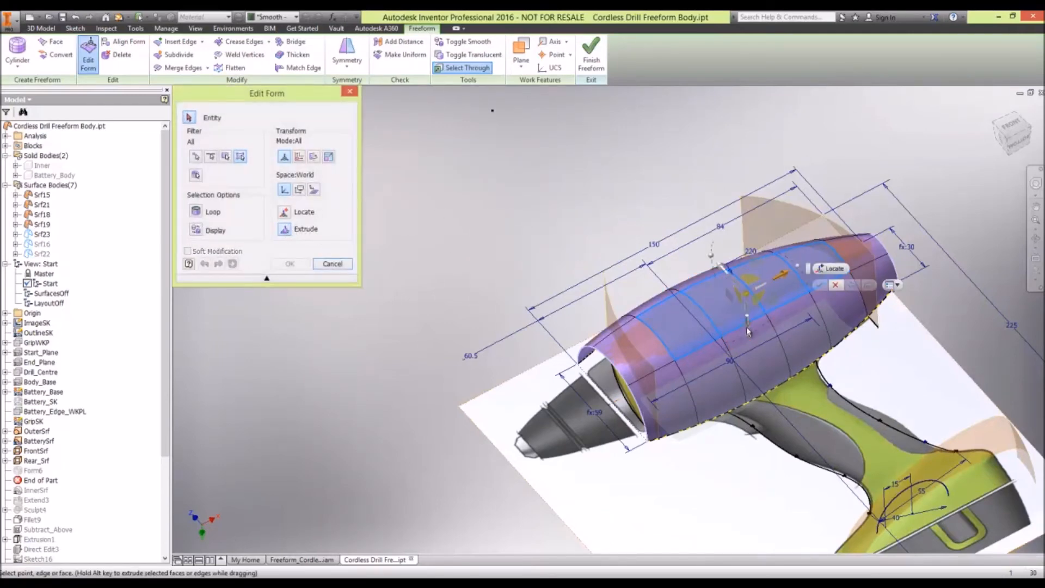
{"action": "left_click_drag", "start_coordinate": [749, 332], "coordinate": [751, 343]}
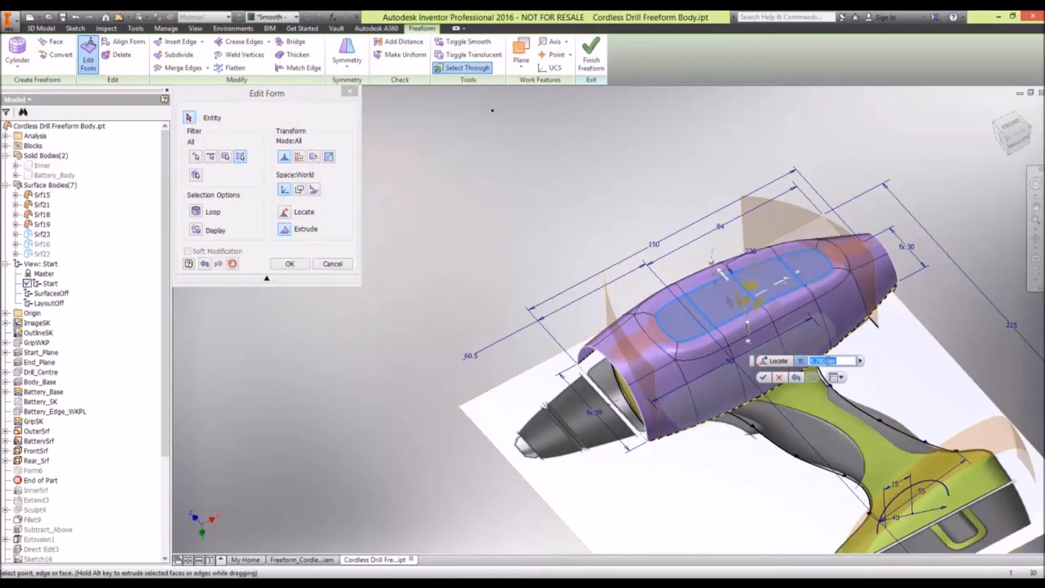
{"action": "left_click_drag", "start_coordinate": [827, 360], "coordinate": [816, 360]}
{"action": "type", "text": "25"}
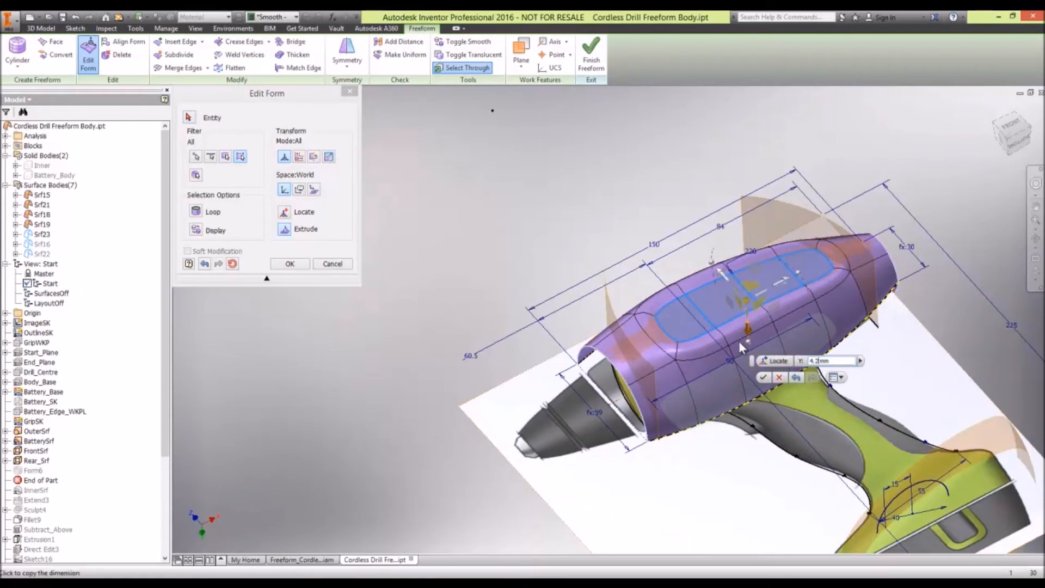
{"action": "left_click", "coordinate": [764, 377]}
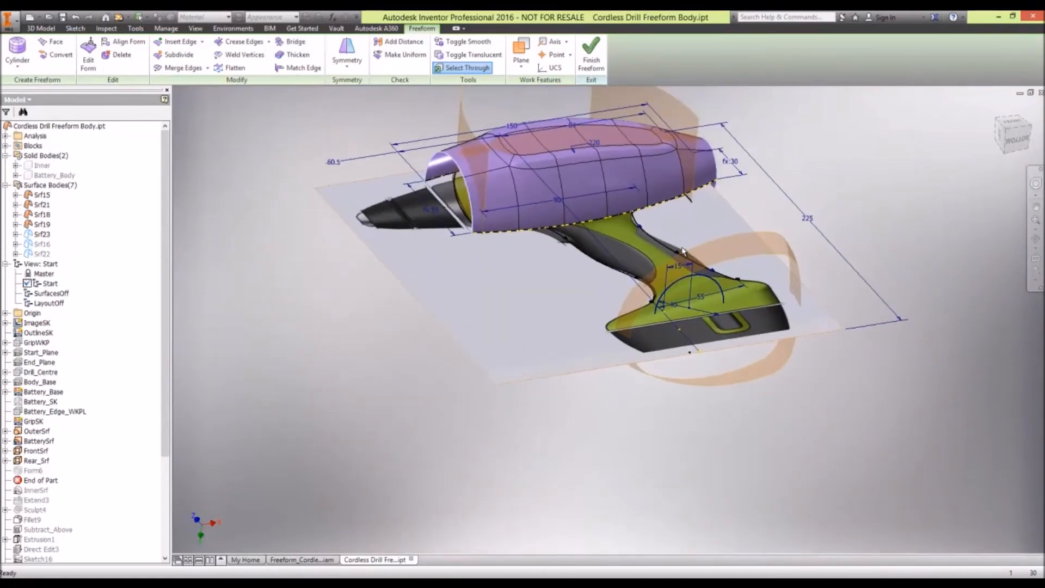
{"action": "left_click", "coordinate": [591, 54]}
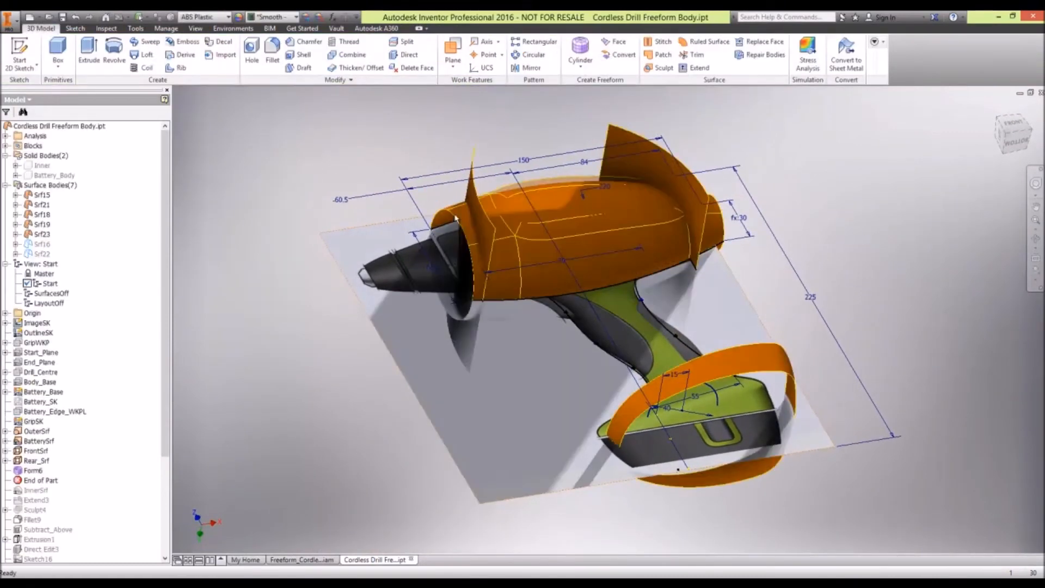
Hide the drill's outer body surface and place a freeform cylinder at the centre point of the battery sketch's arc.
{"action": "right_click", "coordinate": [34, 195]}
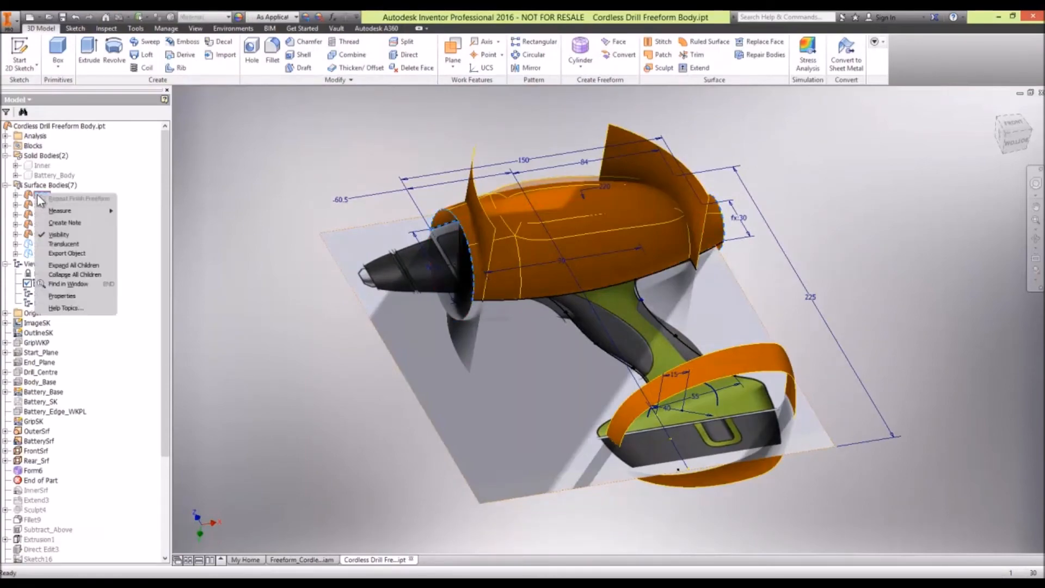
{"action": "left_click", "coordinate": [54, 239]}
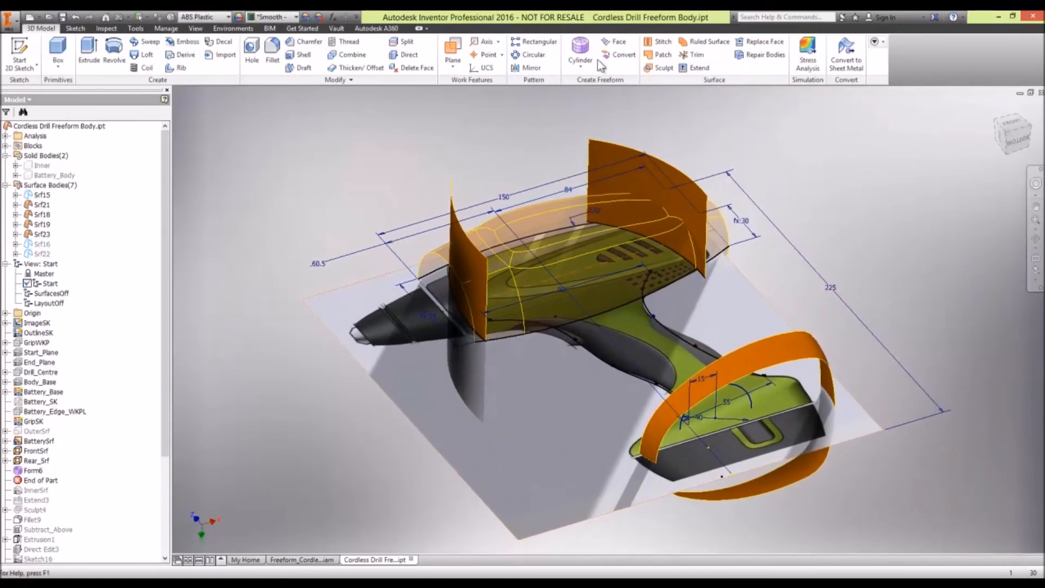
{"action": "left_click", "coordinate": [580, 65]}
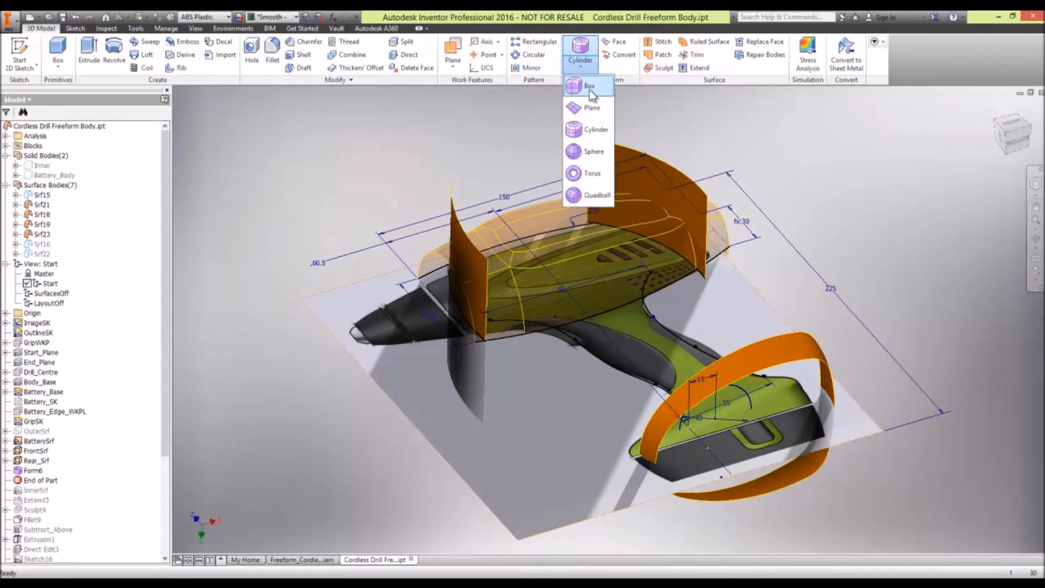
{"action": "left_click", "coordinate": [598, 133]}
{"action": "middle_click_drag", "start_coordinate": [708, 186], "coordinate": [708, 460], "text": "shift"}
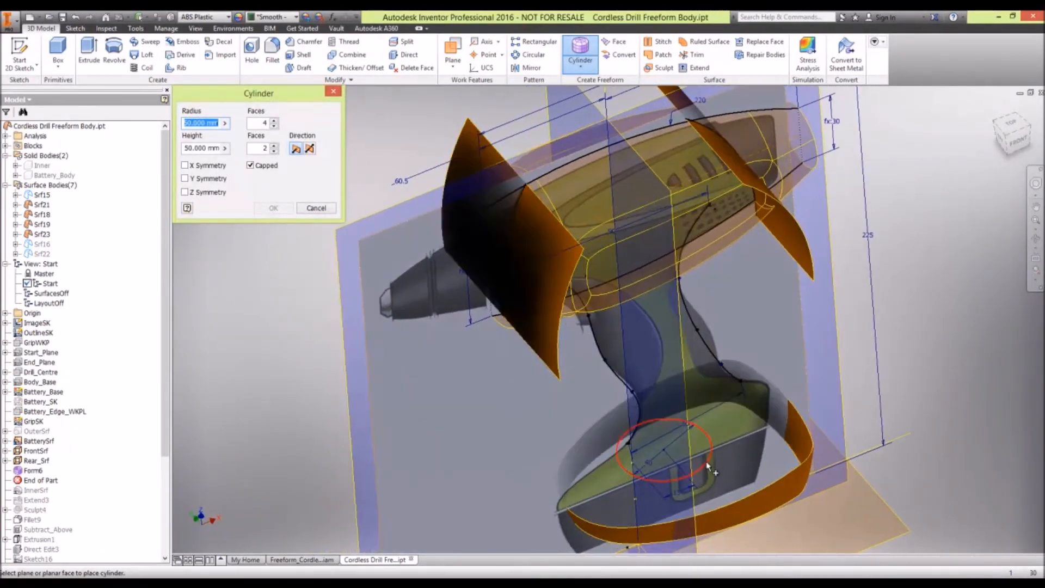
{"action": "left_click", "coordinate": [707, 461]}
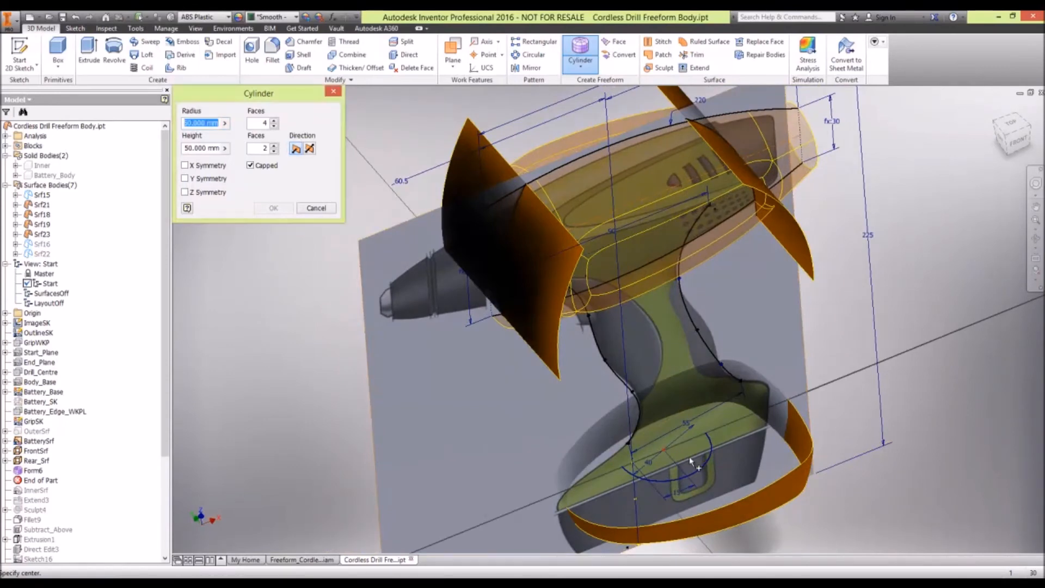
{"action": "left_click", "coordinate": [663, 449]}
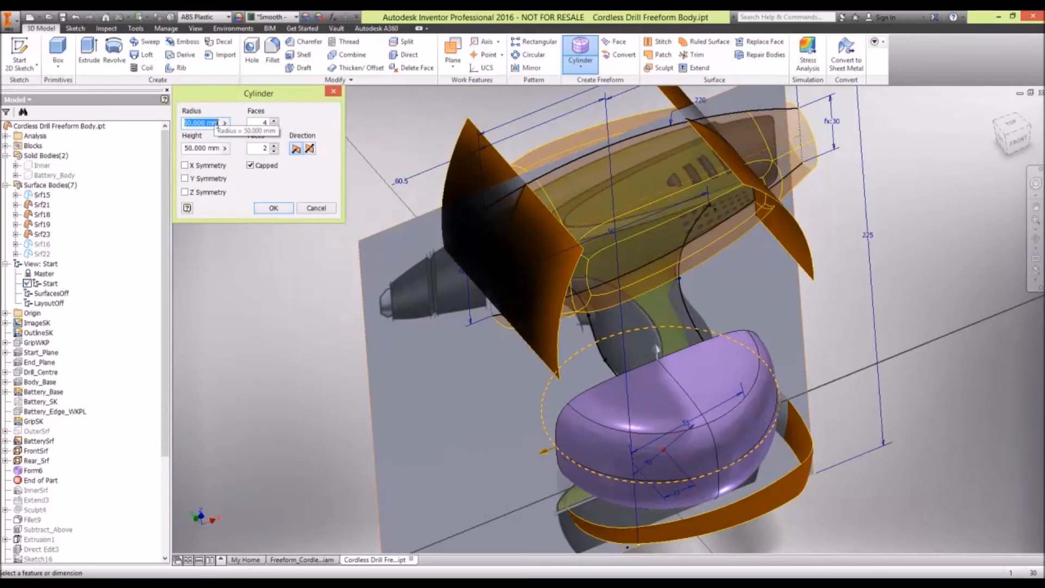
Set the cylinder's radius to half the 40 mm sketch dimension (d120/2), its height to 125 mm, and leave its ends uncapped.
{"action": "left_click", "coordinate": [649, 468]}
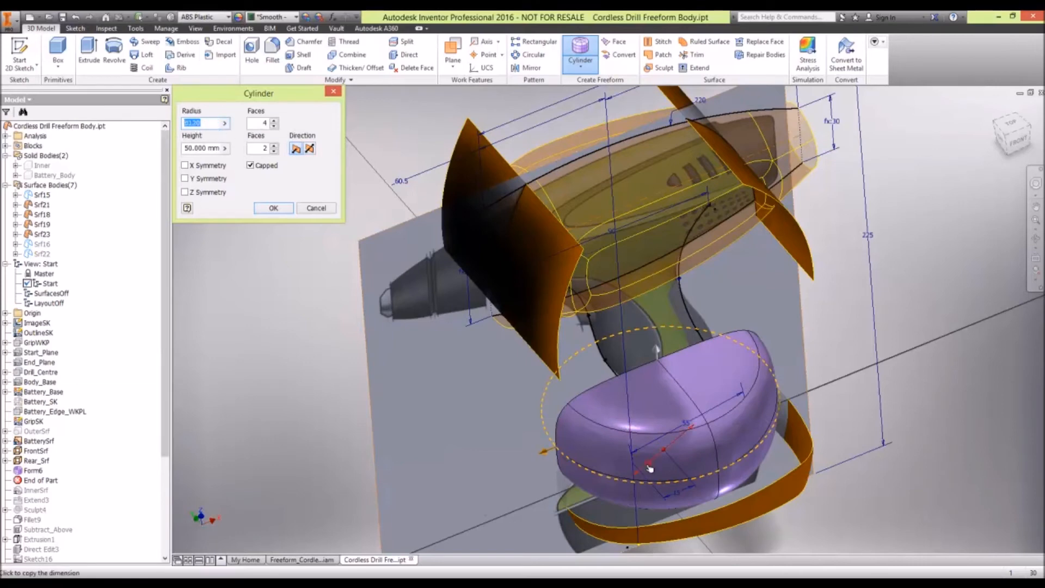
{"action": "left_click", "coordinate": [209, 123]}
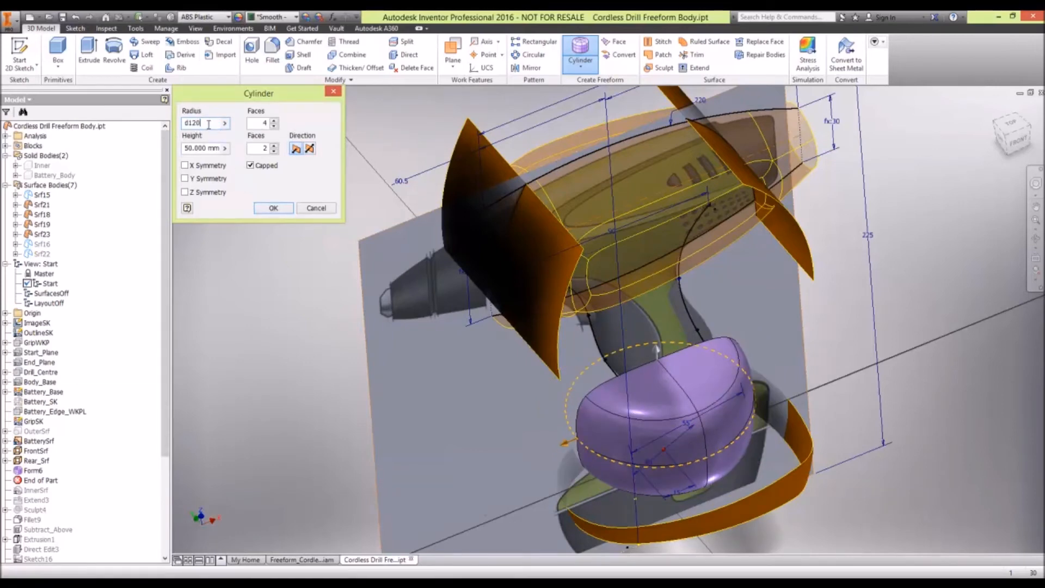
{"action": "type", "text": "/2"}
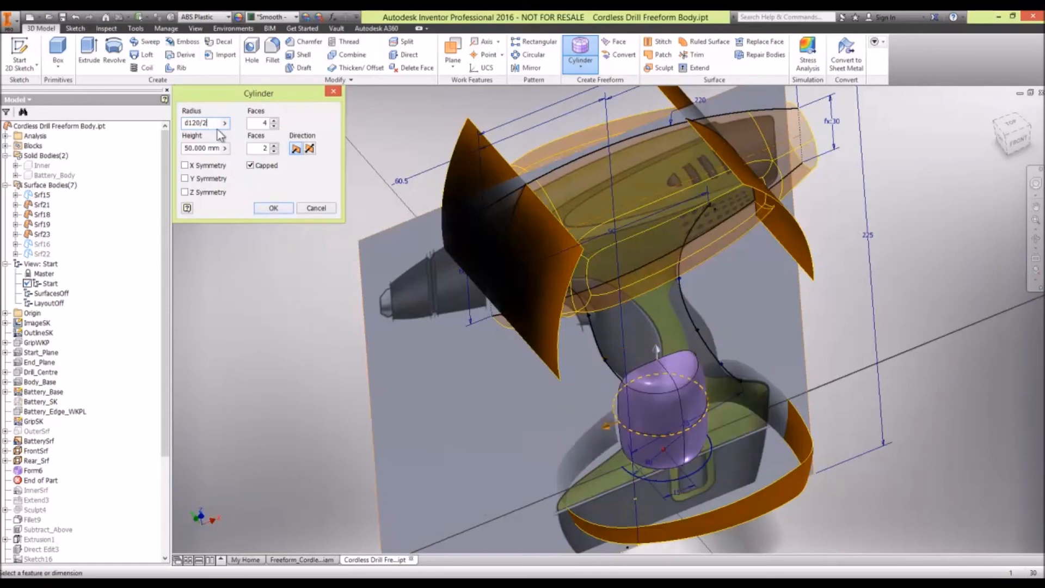
{"action": "key", "text": "Tab"}
{"action": "type", "text": "125"}
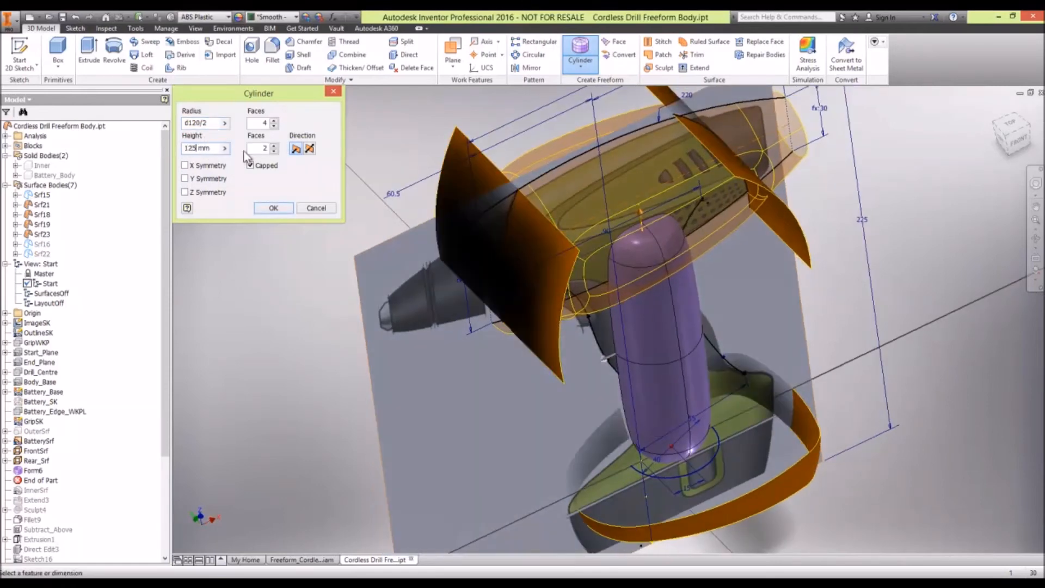
{"action": "left_click", "coordinate": [251, 165]}
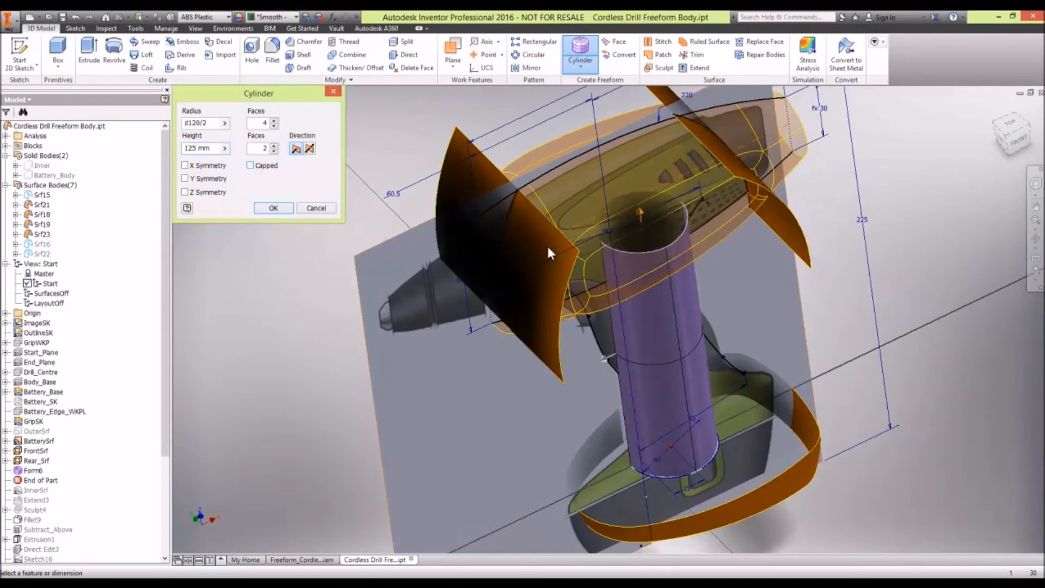
Give the cylinder 6 faces along its height with X symmetry, and create it.
{"action": "left_click", "coordinate": [274, 146]}
{"action": "left_click", "coordinate": [274, 146]}
{"action": "left_click", "coordinate": [274, 146]}
{"action": "left_click", "coordinate": [274, 146]}
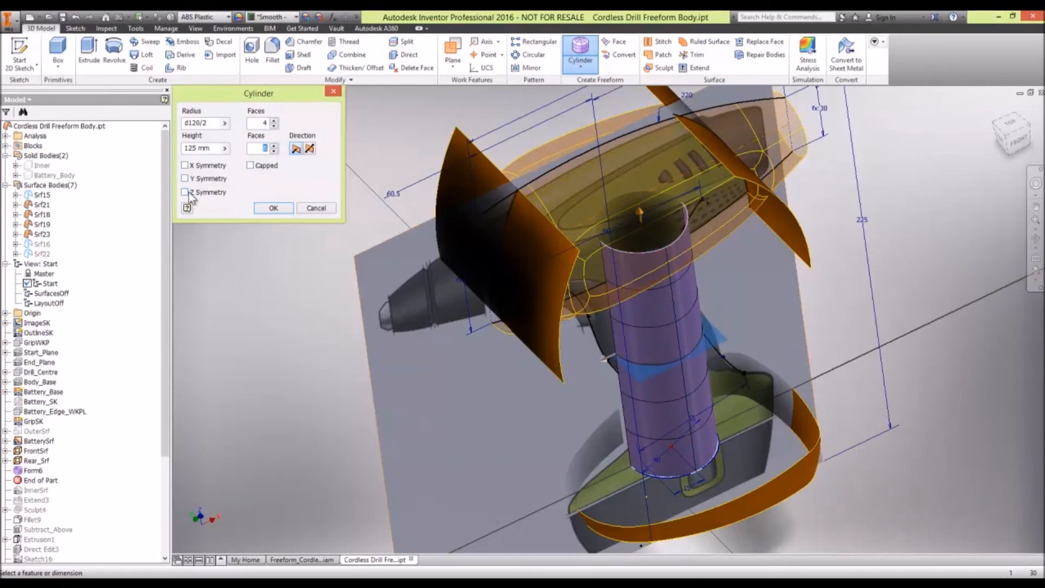
{"action": "left_click", "coordinate": [185, 165]}
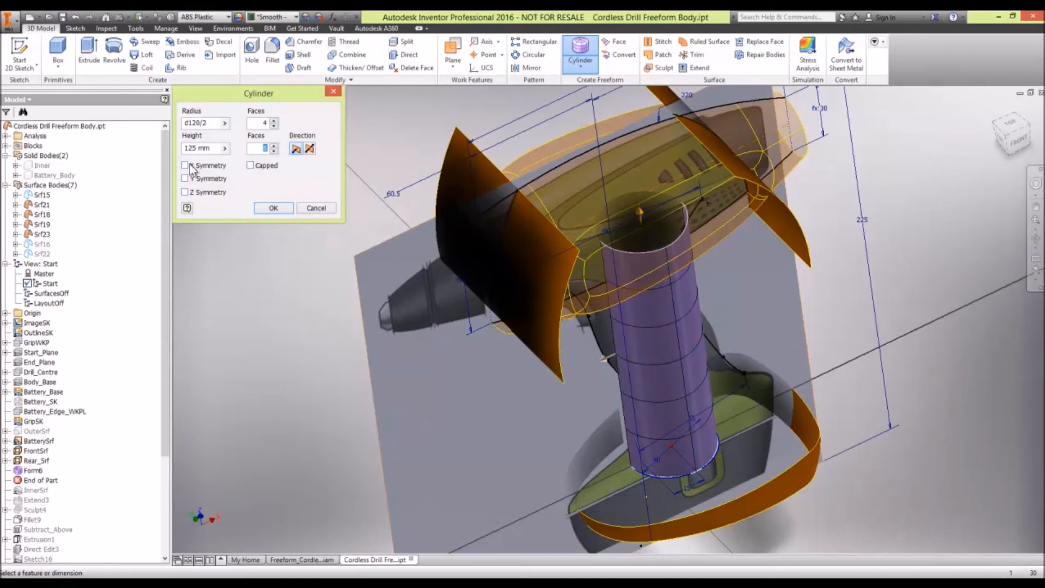
{"action": "left_click", "coordinate": [283, 209]}
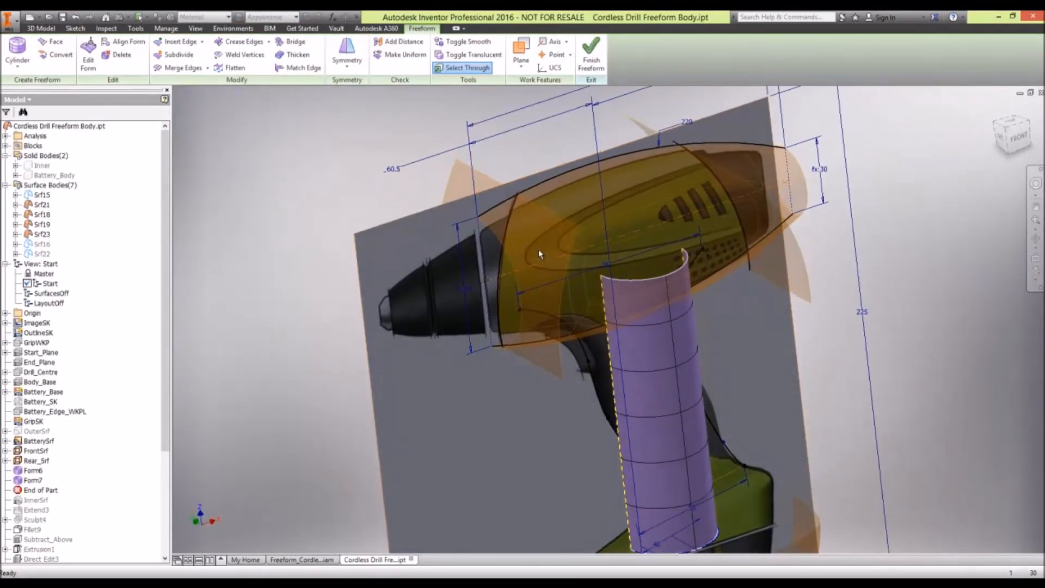
Select the whole cylinder body with Edit Form in the front view and rotate it to follow the slant of the drill's grip.
{"action": "left_click", "coordinate": [1019, 139]}
{"action": "scroll", "coordinate": [636, 296], "scroll_direction": "up", "scroll_amount": 5}
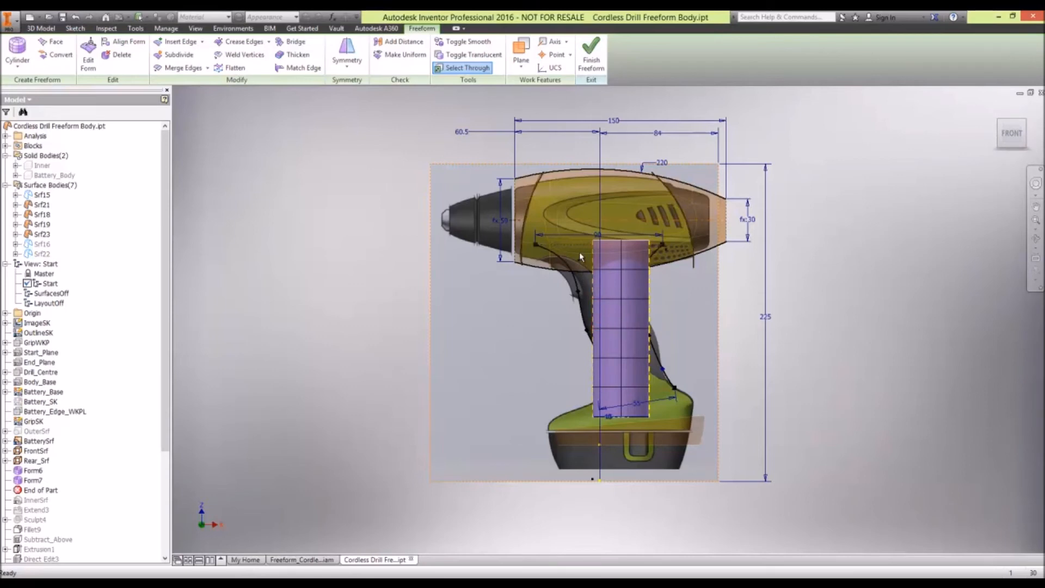
{"action": "right_click", "coordinate": [363, 229]}
{"action": "left_click", "coordinate": [360, 203]}
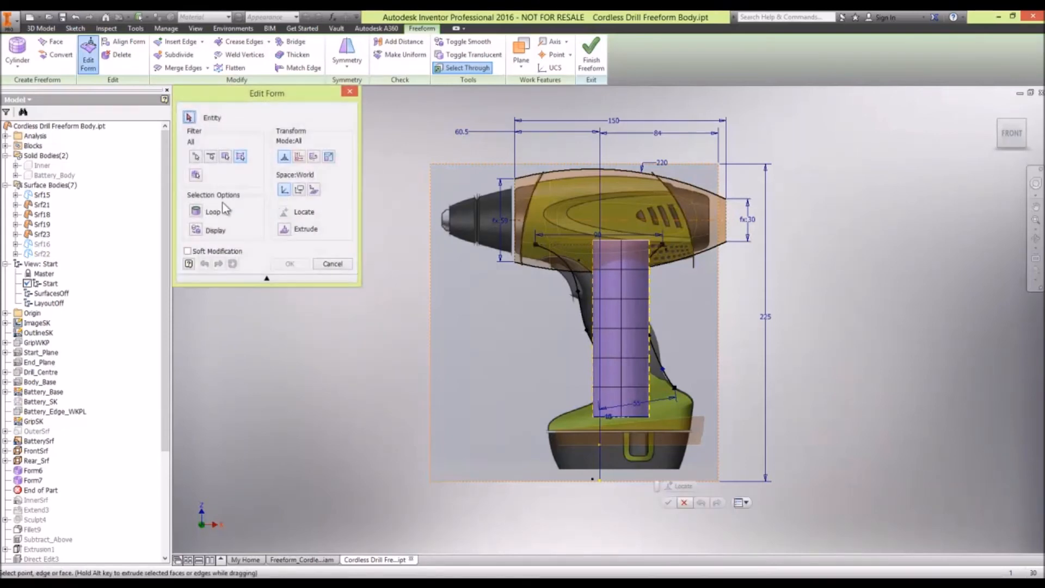
{"action": "left_click", "coordinate": [196, 175]}
{"action": "left_click", "coordinate": [608, 288]}
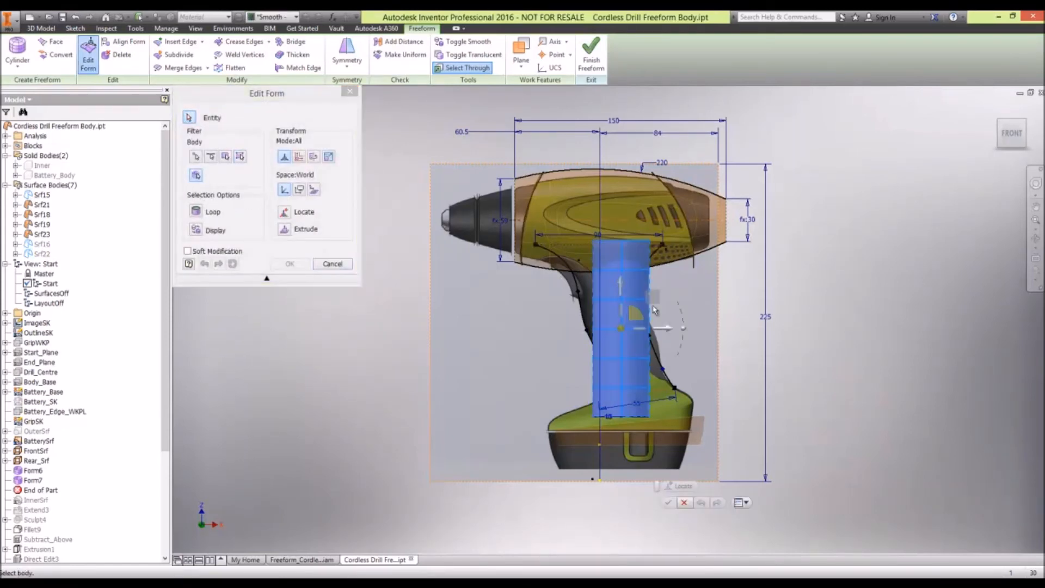
{"action": "left_click_drag", "start_coordinate": [685, 328], "coordinate": [690, 313]}
{"action": "left_click", "coordinate": [670, 289]}
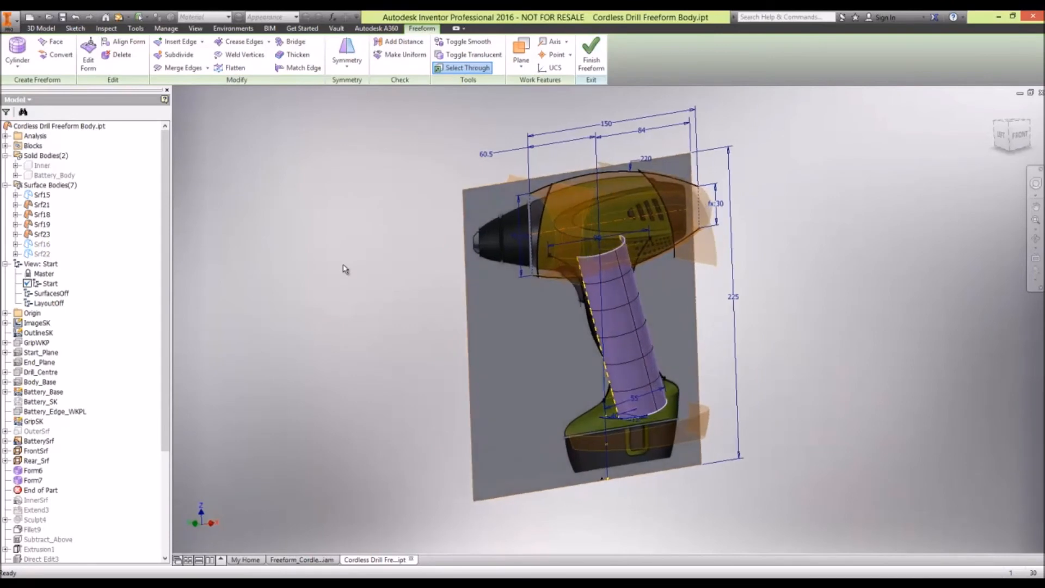
Match the cylinder's front edge loop to the front curve of the grip sketch.
{"action": "scroll", "coordinate": [346, 269], "scroll_direction": "up", "scroll_amount": 1}
{"action": "scroll", "coordinate": [345, 268], "scroll_direction": "down", "scroll_amount": 5}
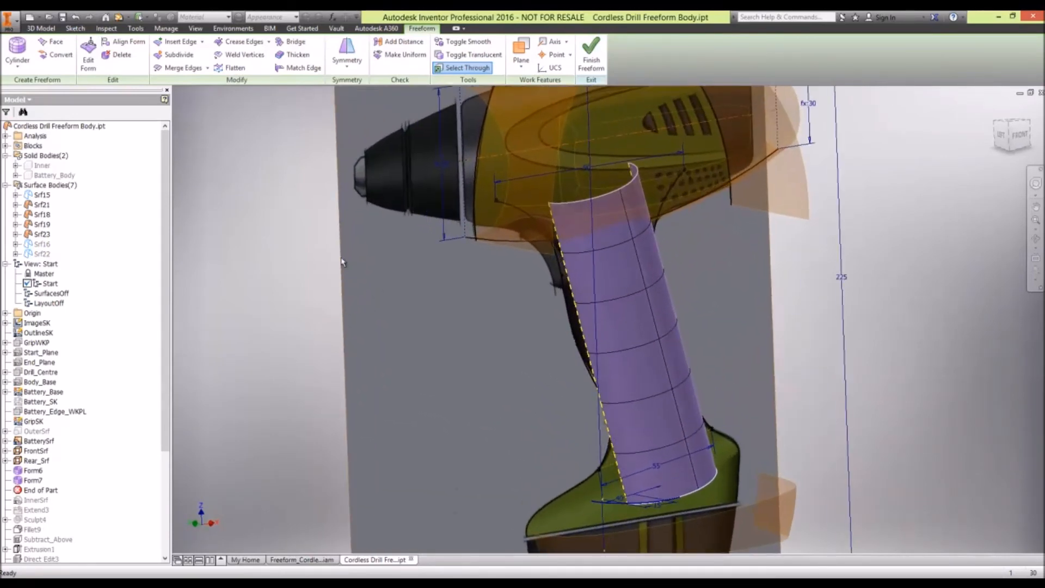
{"action": "left_click", "coordinate": [304, 68]}
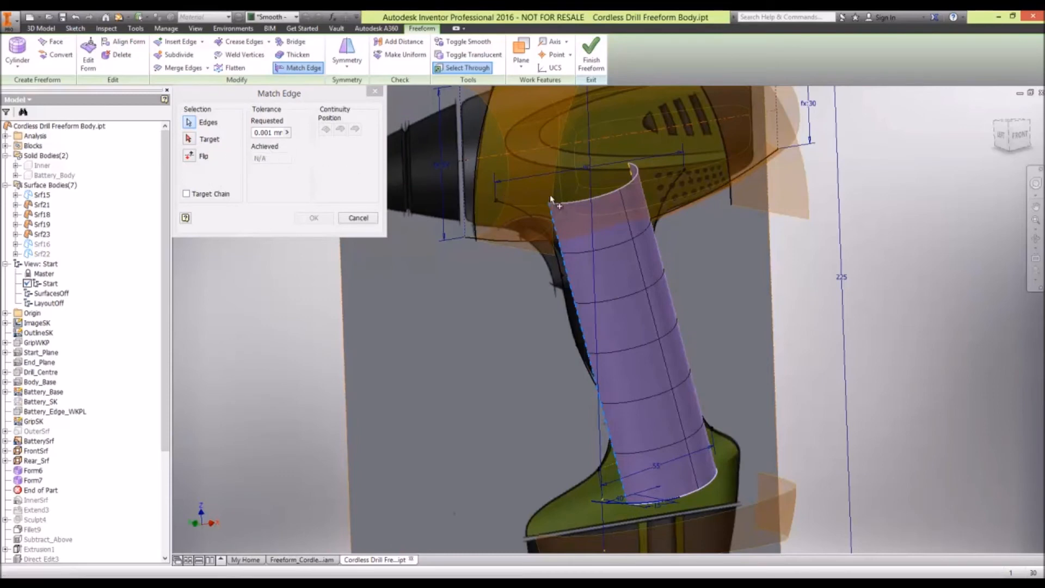
{"action": "left_click", "coordinate": [189, 140]}
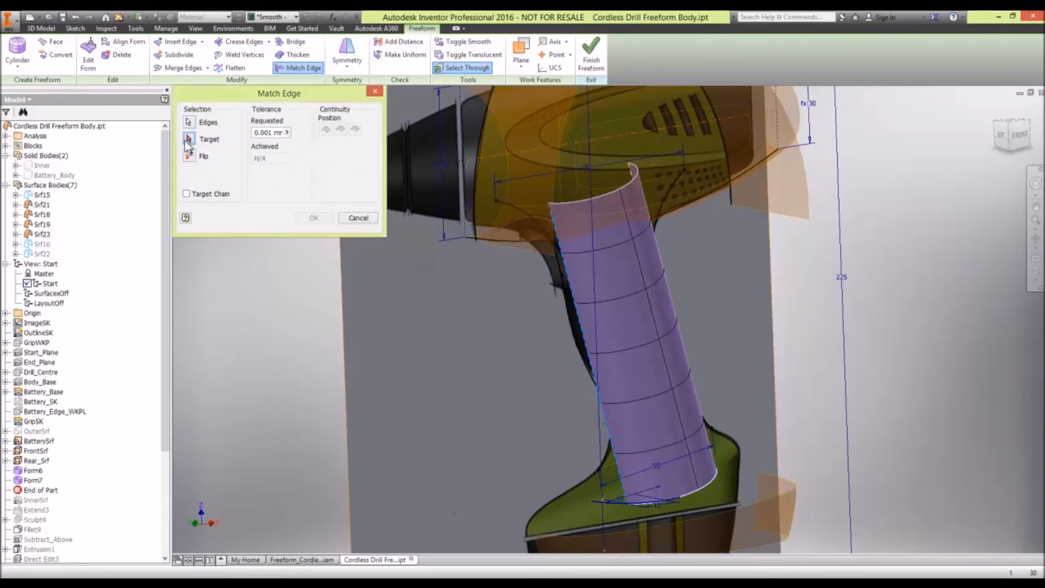
{"action": "left_click", "coordinate": [559, 275]}
{"action": "left_click", "coordinate": [314, 218]}
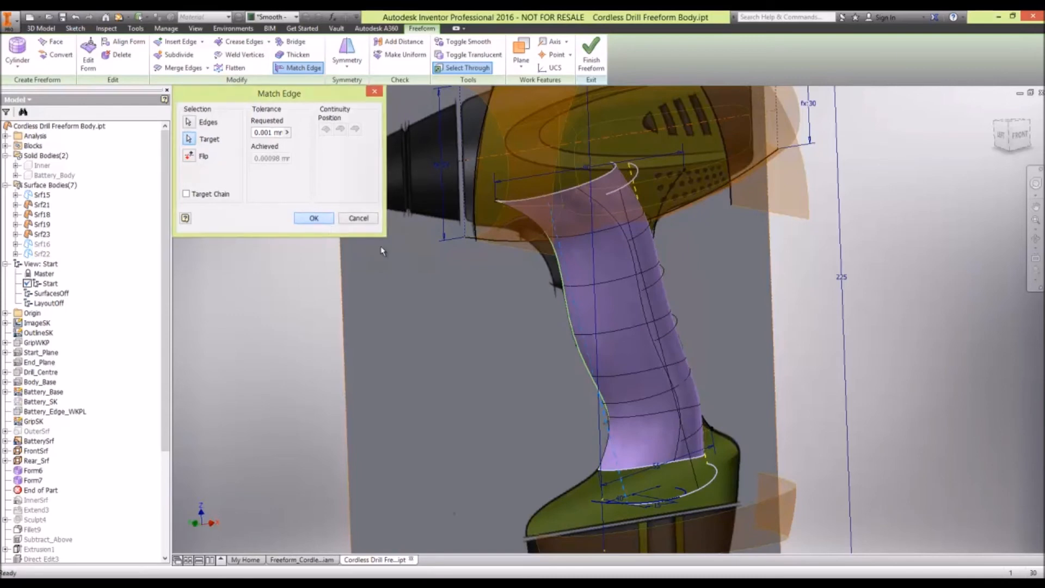
Match the rear edges of the grip form to the rear curve of the grip sketch.
{"action": "left_click", "coordinate": [299, 68]}
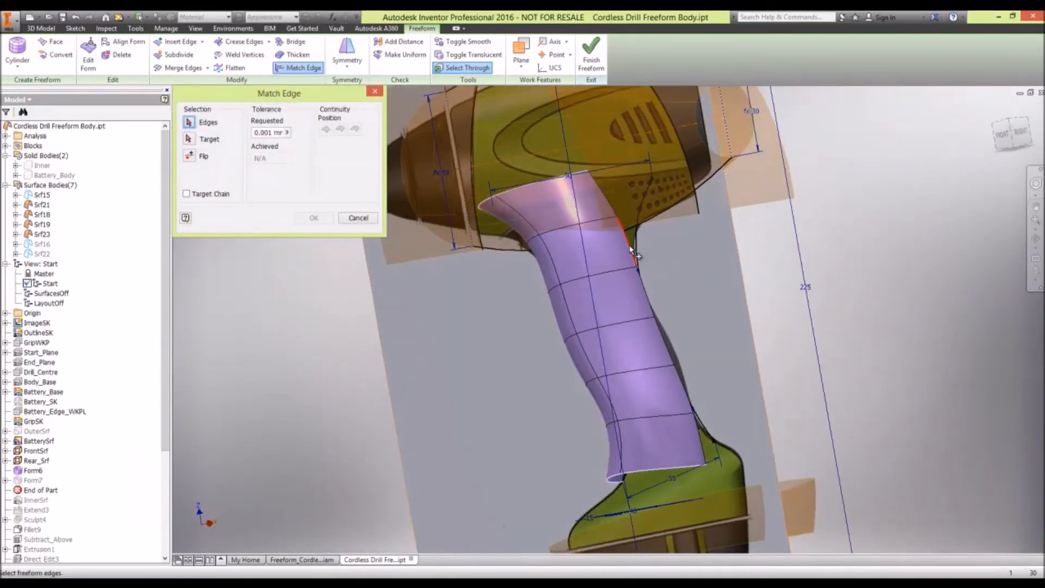
{"action": "left_click", "coordinate": [640, 254]}
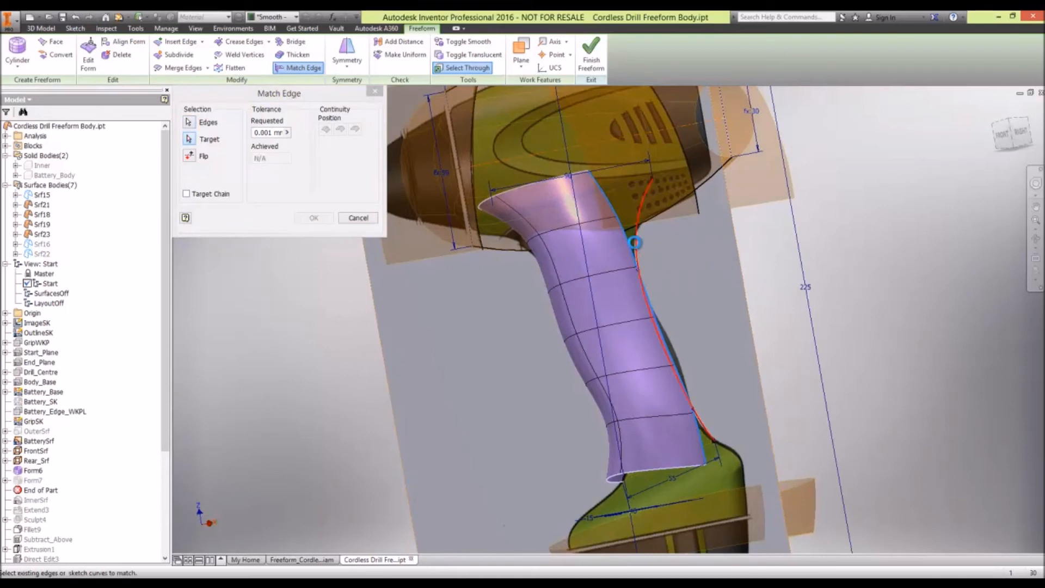
{"action": "left_click", "coordinate": [636, 243]}
{"action": "left_click", "coordinate": [325, 219]}
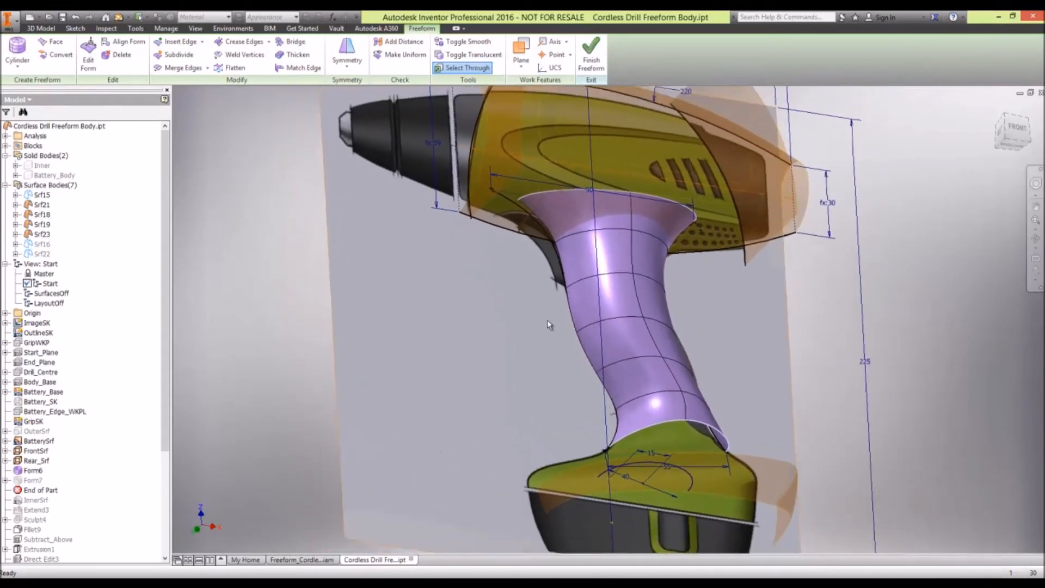
Convert the curved battery surface to freeform with uniform spacing, 8 faces in length and 1 in width.
{"action": "left_click", "coordinate": [56, 54]}
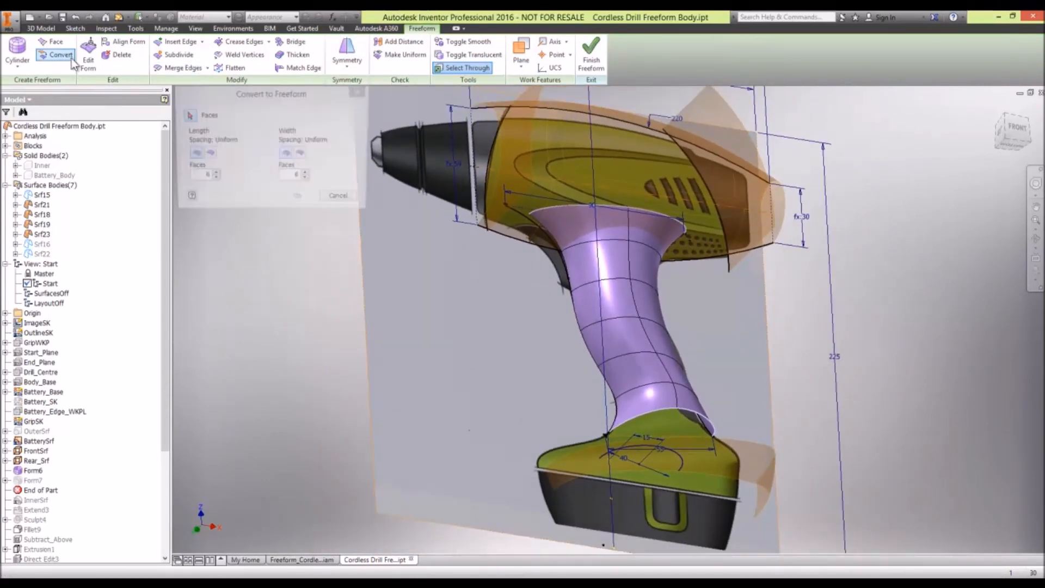
{"action": "left_click", "coordinate": [731, 464]}
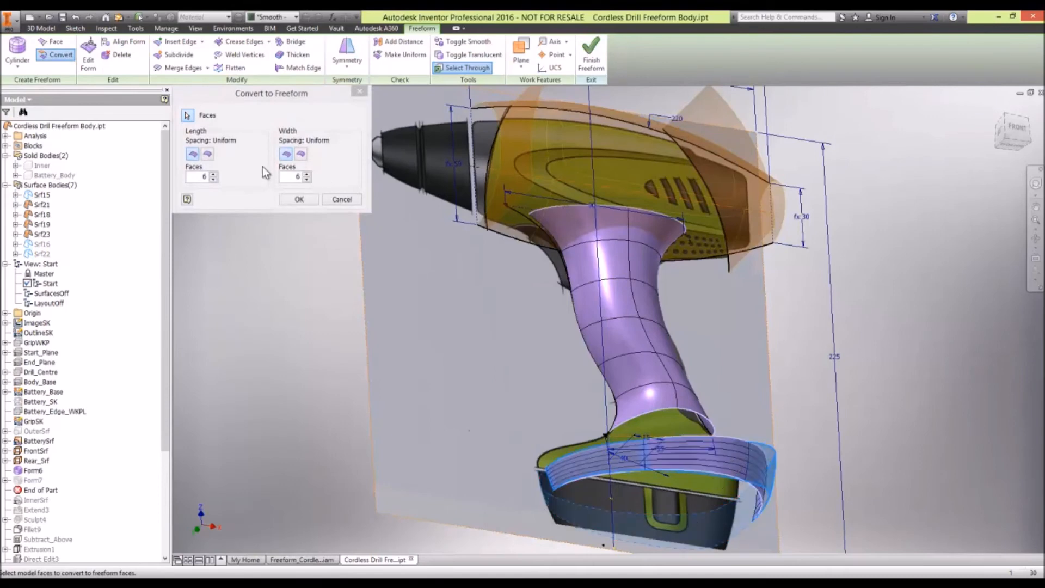
{"action": "left_click", "coordinate": [307, 180]}
{"action": "left_click", "coordinate": [306, 180]}
{"action": "left_click", "coordinate": [307, 180]}
{"action": "left_click", "coordinate": [307, 180]}
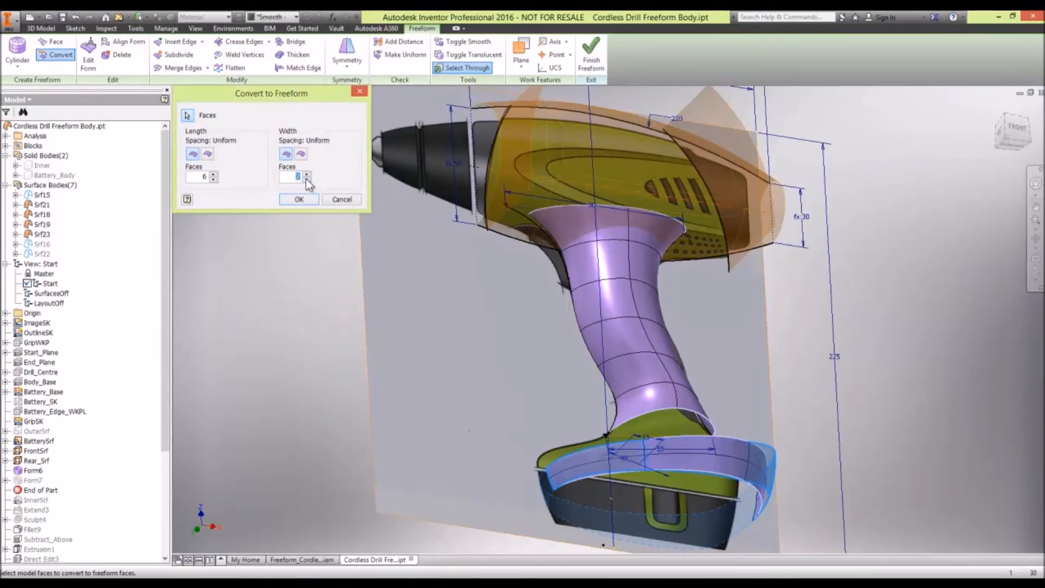
{"action": "left_click", "coordinate": [214, 174]}
{"action": "left_click", "coordinate": [214, 174]}
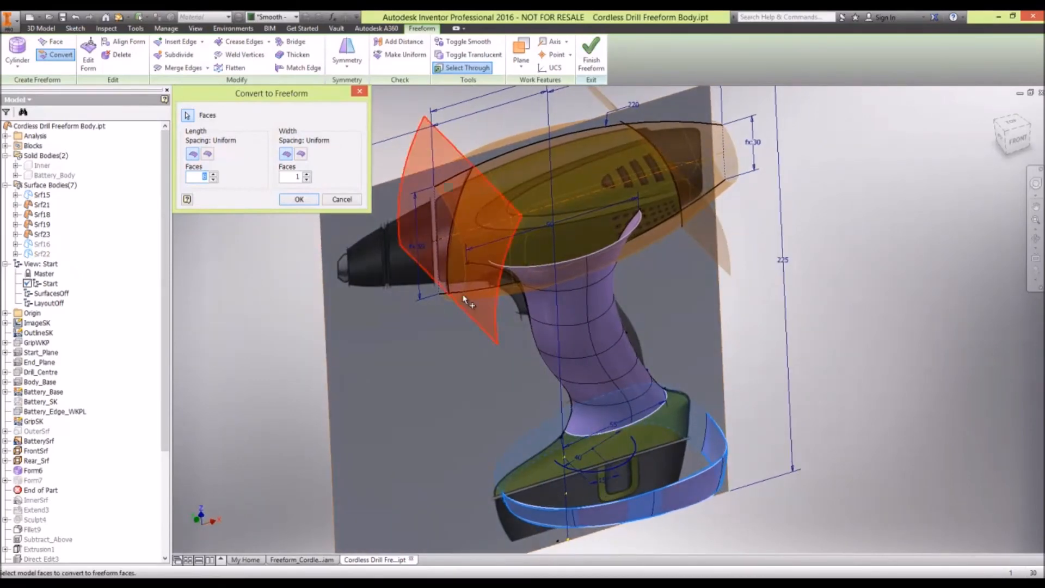
{"action": "left_click", "coordinate": [312, 202]}
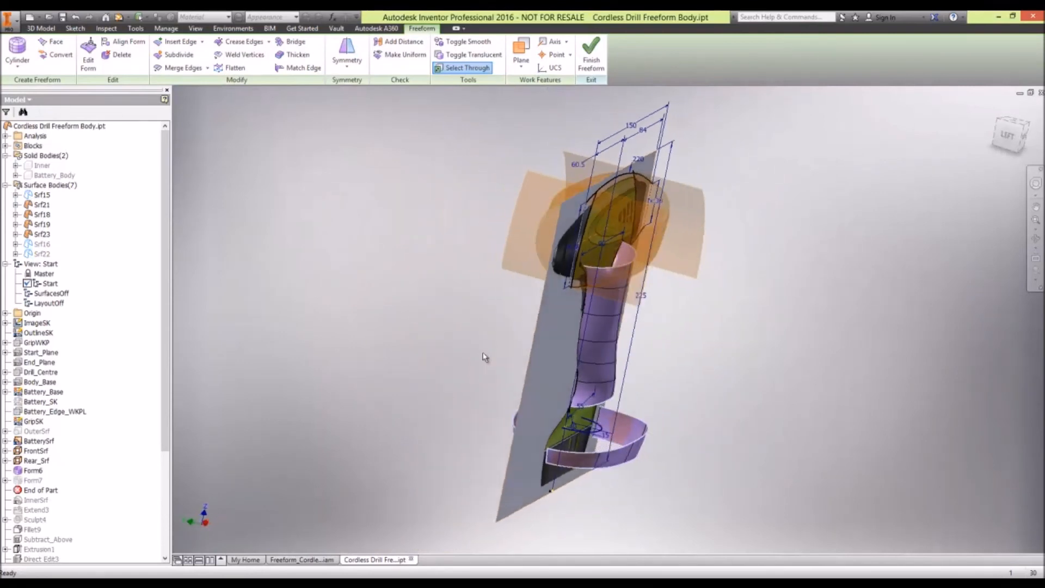
Apply symmetry to the battery ring form using the two adjacent front faces on either side of the centre plane.
{"action": "left_click", "coordinate": [347, 46]}
{"action": "left_click", "coordinate": [571, 461]}
{"action": "left_click", "coordinate": [528, 448]}
{"action": "left_click", "coordinate": [258, 157]}
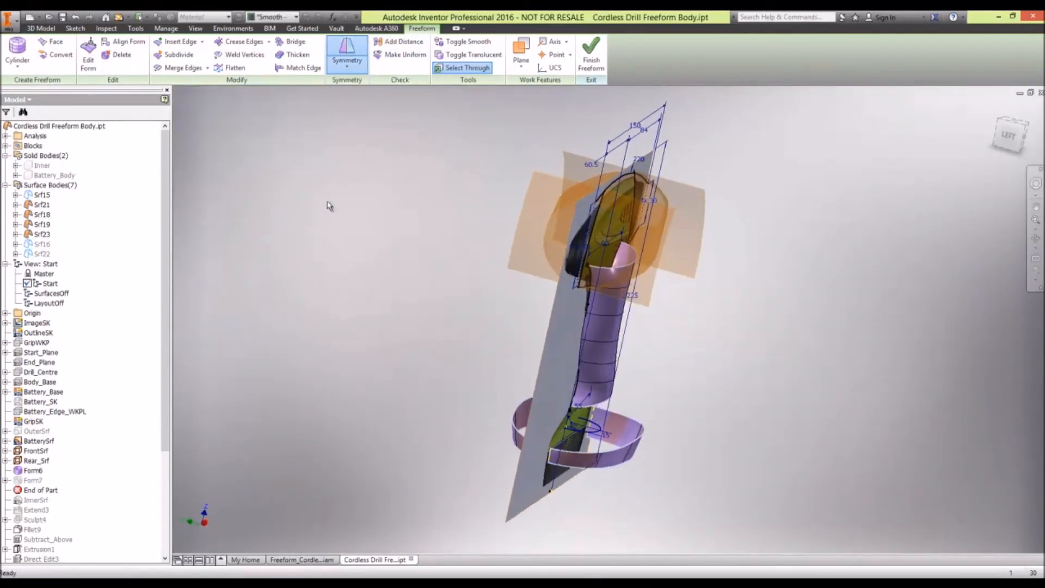
Hide the reference image sketch and shift the front end of the battery ring slightly inward along X with Edit Form.
{"action": "right_click", "coordinate": [37, 323]}
{"action": "left_click", "coordinate": [74, 414]}
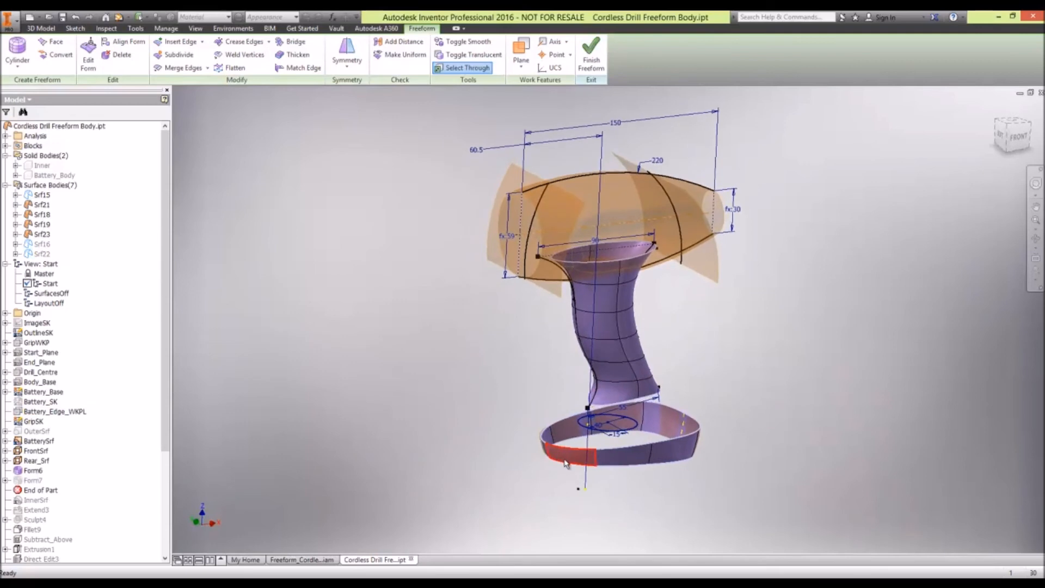
{"action": "scroll", "coordinate": [564, 459], "scroll_direction": "down", "scroll_amount": 3}
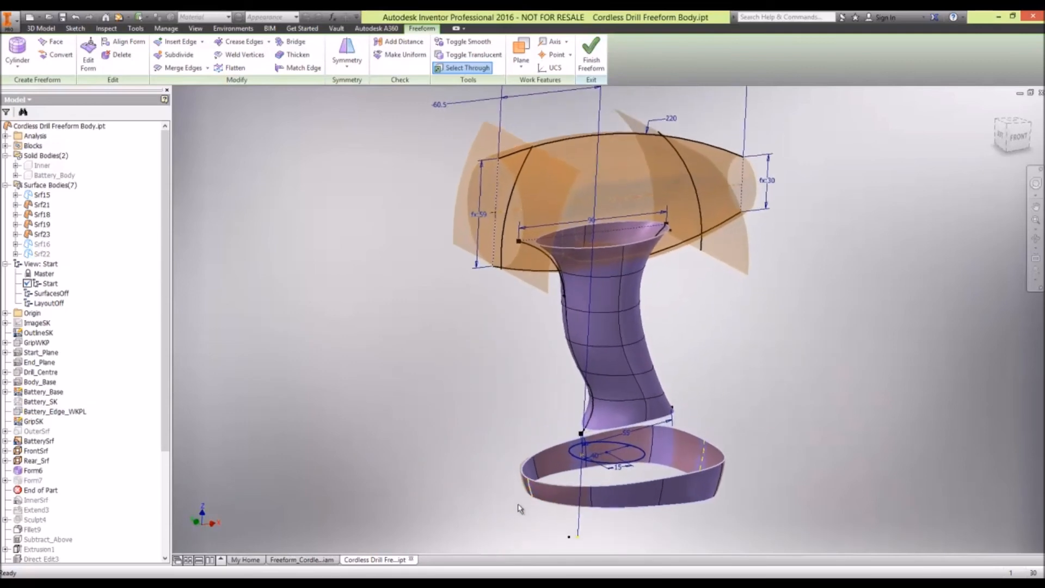
{"action": "right_click", "coordinate": [486, 476]}
{"action": "left_click", "coordinate": [486, 442]}
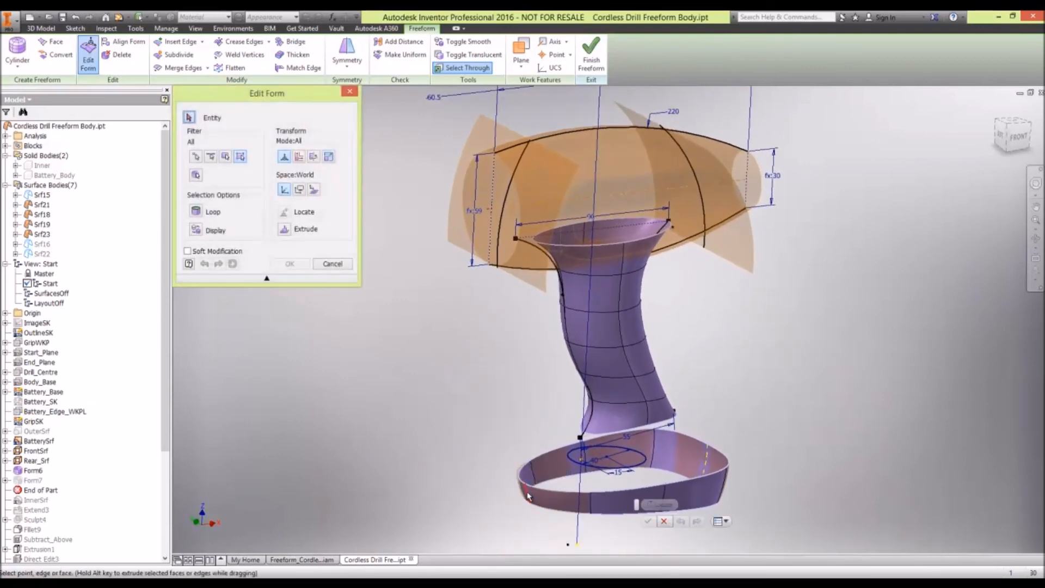
{"action": "left_click", "coordinate": [563, 491]}
{"action": "left_click_drag", "start_coordinate": [563, 492], "coordinate": [572, 492]}
{"action": "left_click", "coordinate": [299, 266]}
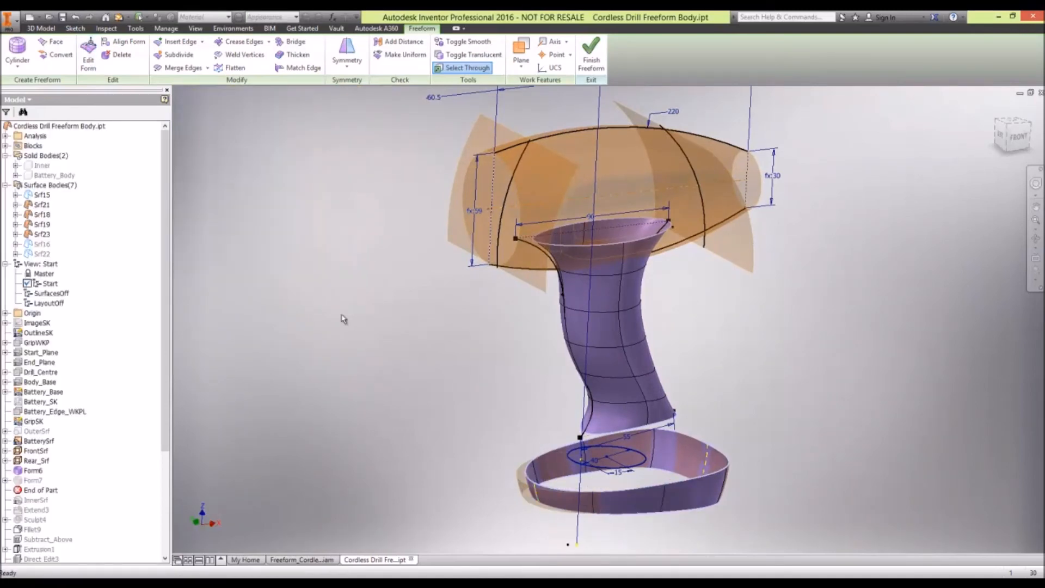
Bridge the battery ring's upper edge loop to the grip form's lower edge loop with 2 faces, and finish the freeform.
{"action": "left_click", "coordinate": [291, 42]}
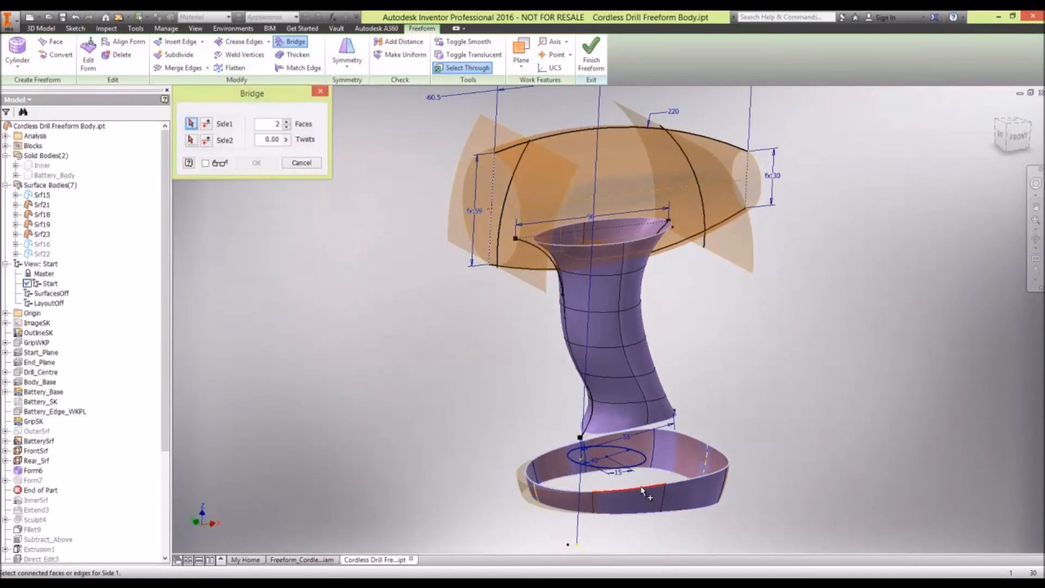
{"action": "left_click", "coordinate": [642, 489]}
{"action": "right_click", "coordinate": [441, 339]}
{"action": "left_click", "coordinate": [475, 334]}
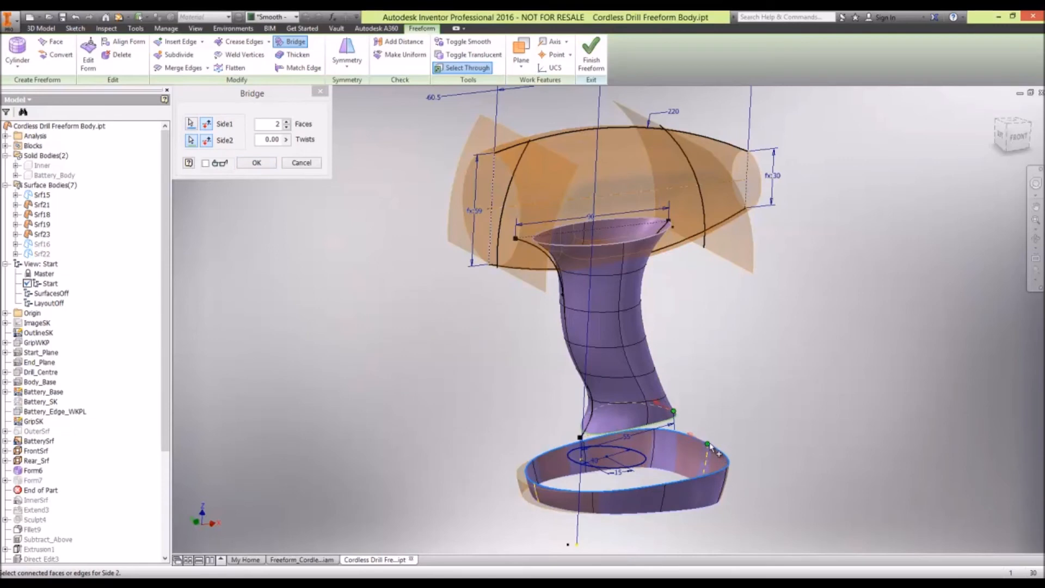
{"action": "left_click", "coordinate": [695, 433]}
{"action": "left_click", "coordinate": [257, 163]}
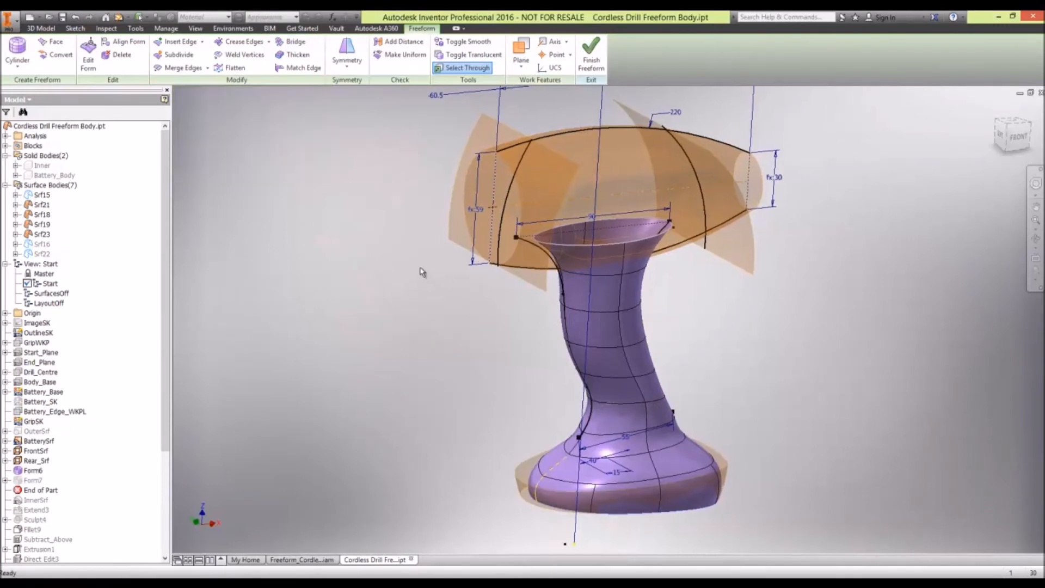
{"action": "middle_click_drag", "start_coordinate": [421, 273], "coordinate": [419, 260], "text": "shift"}
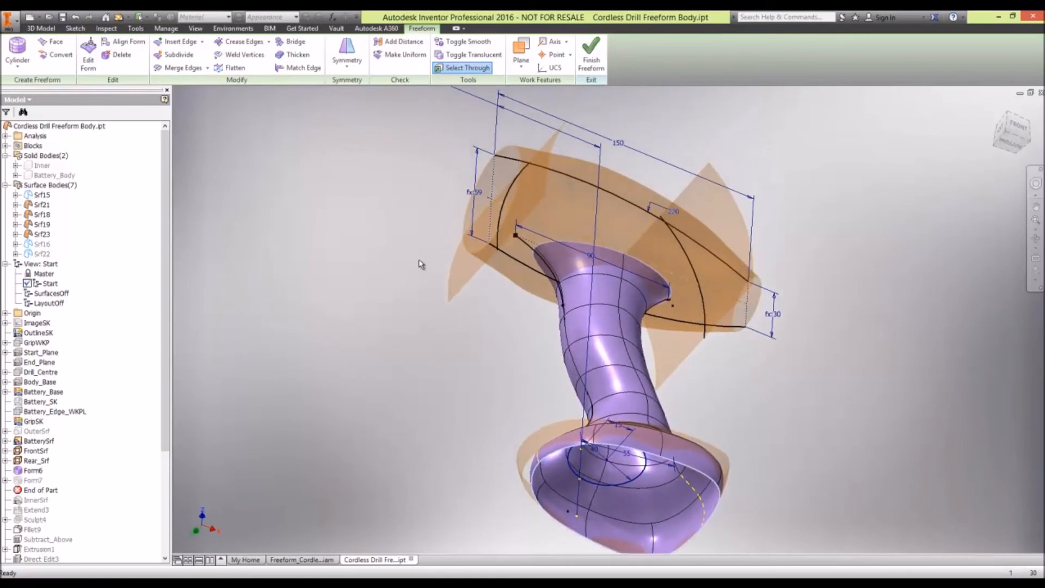
{"action": "left_click", "coordinate": [591, 54]}
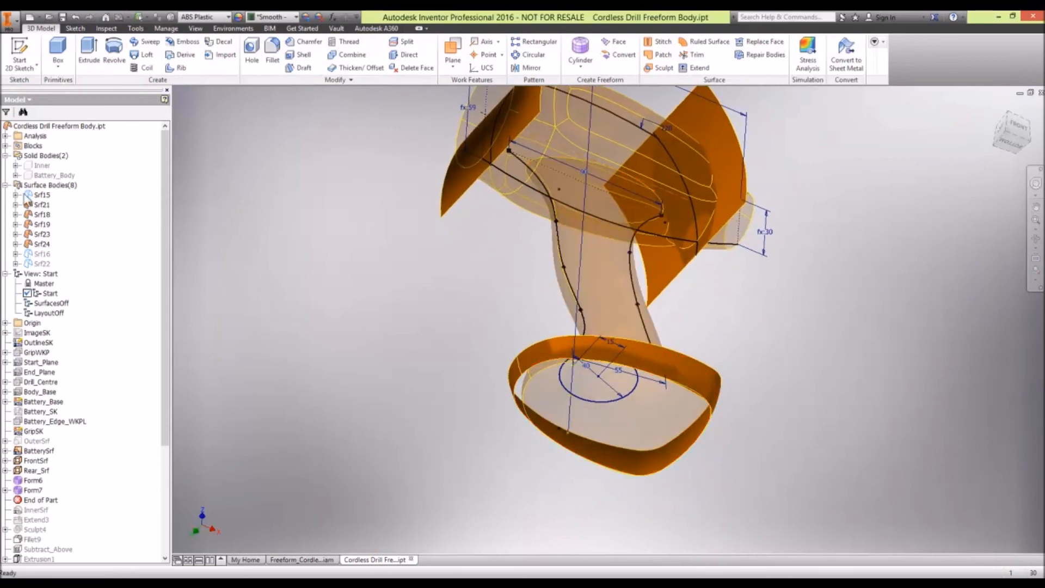
Hide the battery reference surface Srf21 and return to the home view.
{"action": "right_click", "coordinate": [42, 206]}
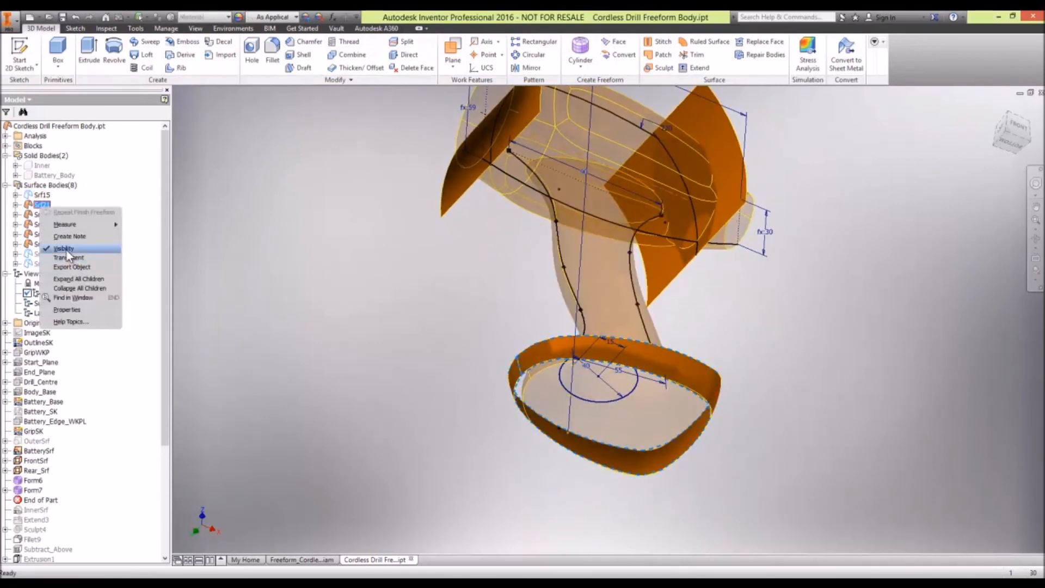
{"action": "left_click", "coordinate": [64, 248]}
{"action": "key", "text": "F6"}
{"action": "middle_click_drag", "start_coordinate": [333, 376], "coordinate": [331, 353], "text": "shift"}
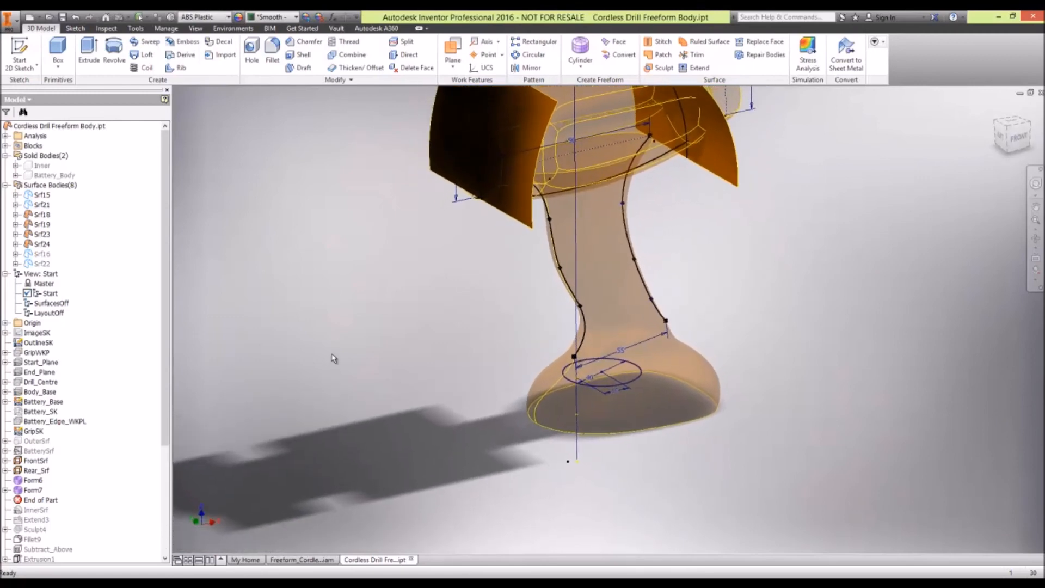
Extend the open bottom edge of the battery form downward with a Ruled Surface in the tangent direction.
{"action": "left_click", "coordinate": [716, 47]}
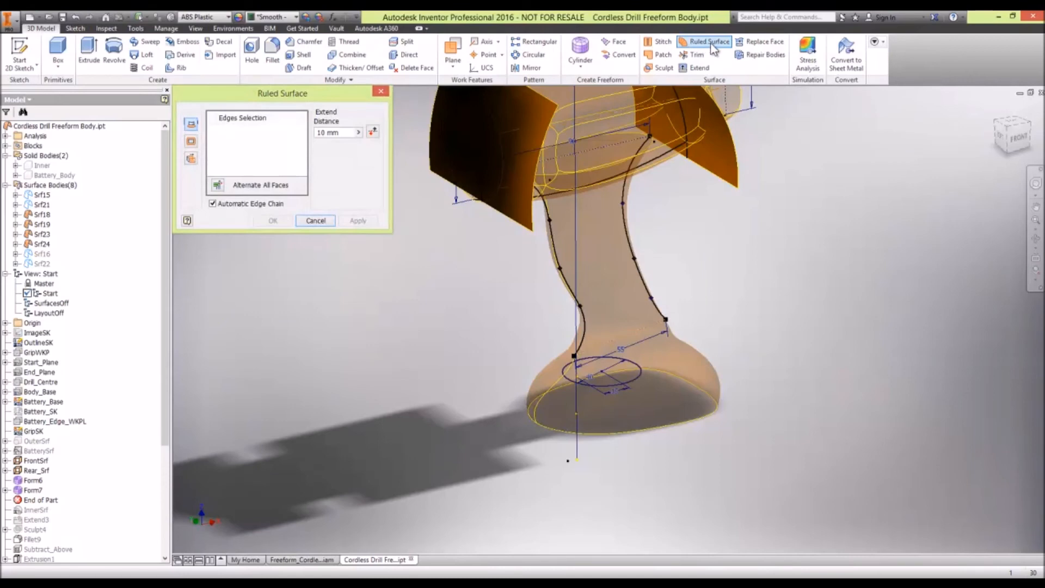
{"action": "left_click", "coordinate": [621, 433]}
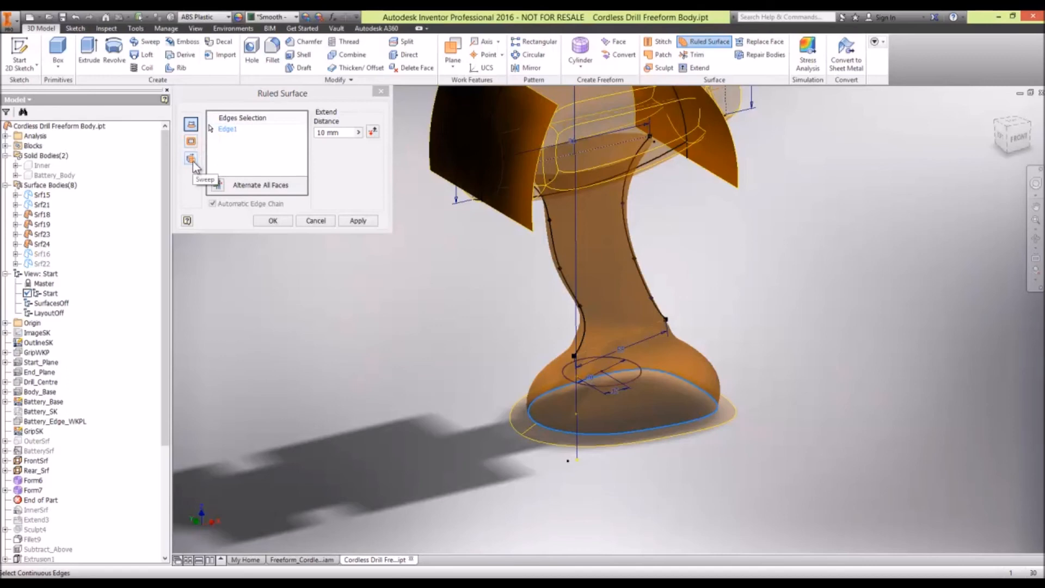
{"action": "left_click", "coordinate": [192, 146]}
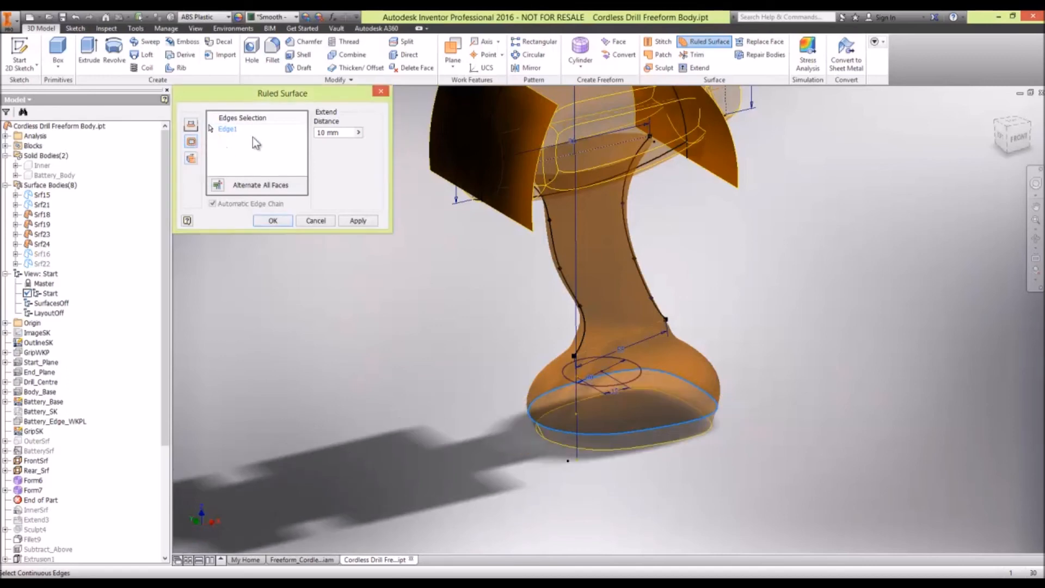
{"action": "type", "text": "2"}
{"action": "left_click", "coordinate": [277, 221]}
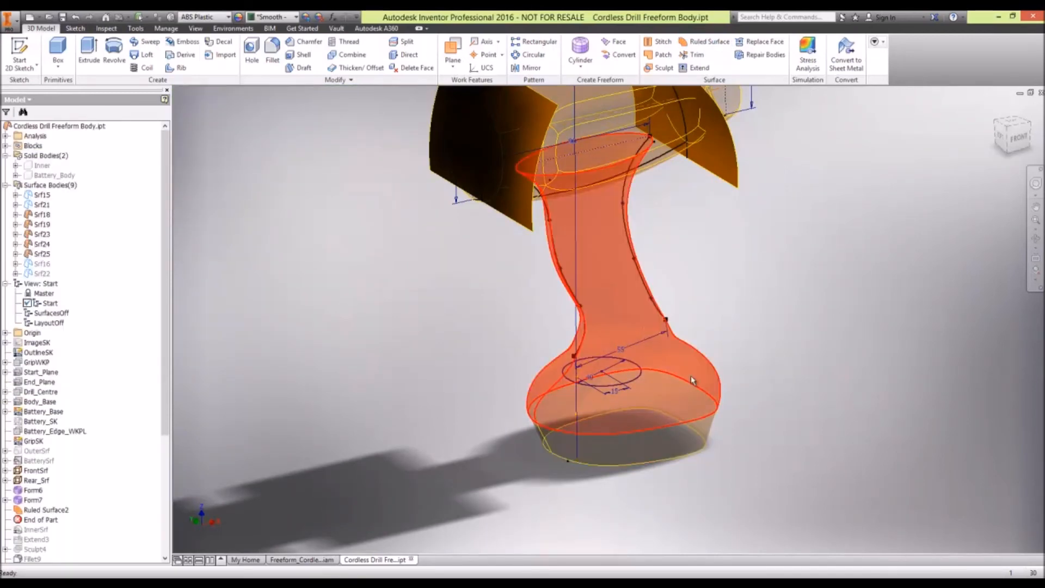
Close the bottom opening of the ruled surface with a Boundary Patch.
{"action": "left_click", "coordinate": [658, 54]}
{"action": "left_click", "coordinate": [657, 467]}
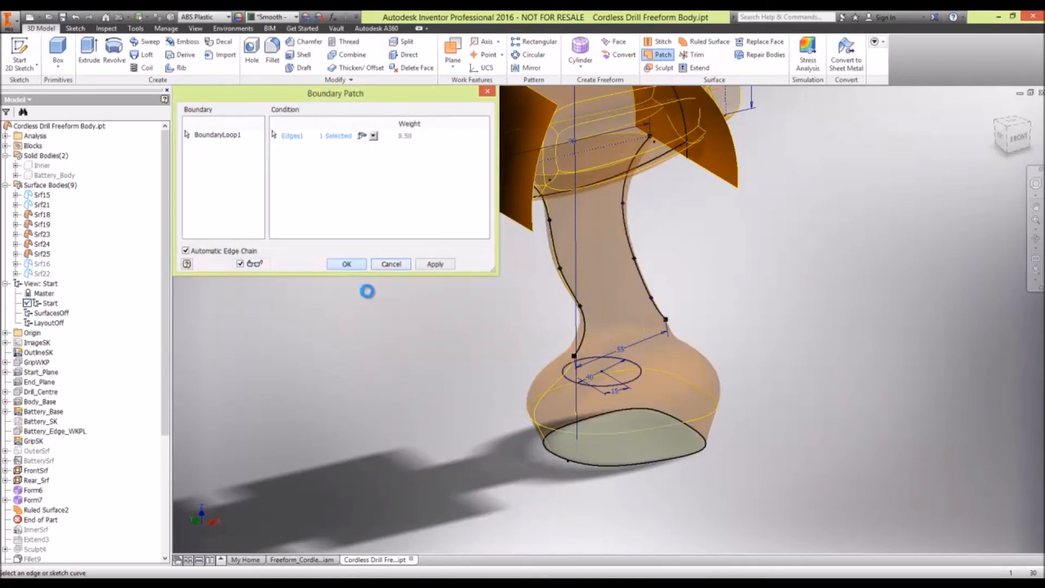
{"action": "left_click", "coordinate": [347, 264]}
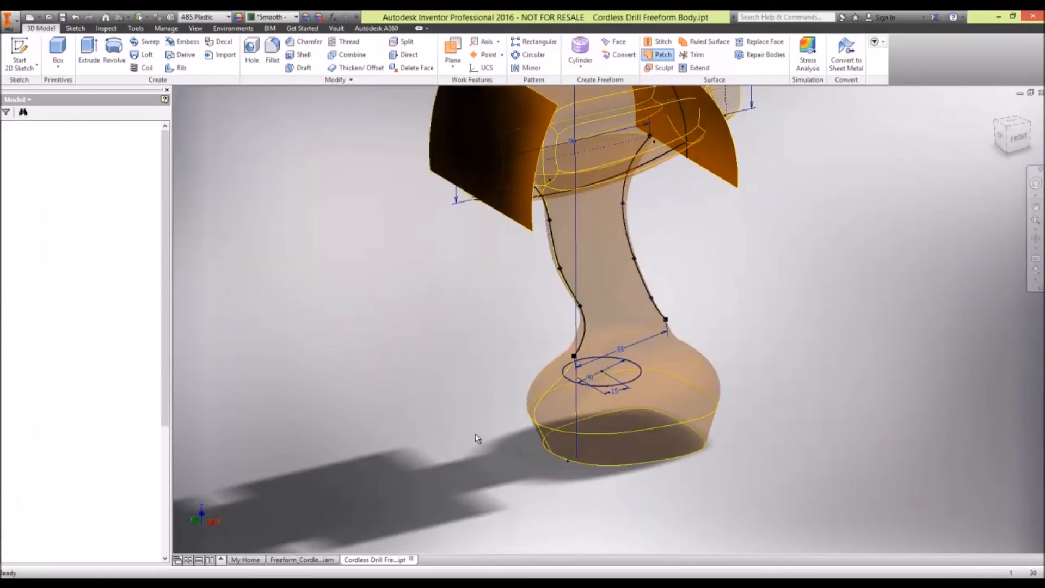
Stitch the grip and battery form, the ruled surface and the boundary patch together.
{"action": "left_click", "coordinate": [660, 43]}
{"action": "left_click", "coordinate": [651, 475]}
{"action": "left_click", "coordinate": [641, 390]}
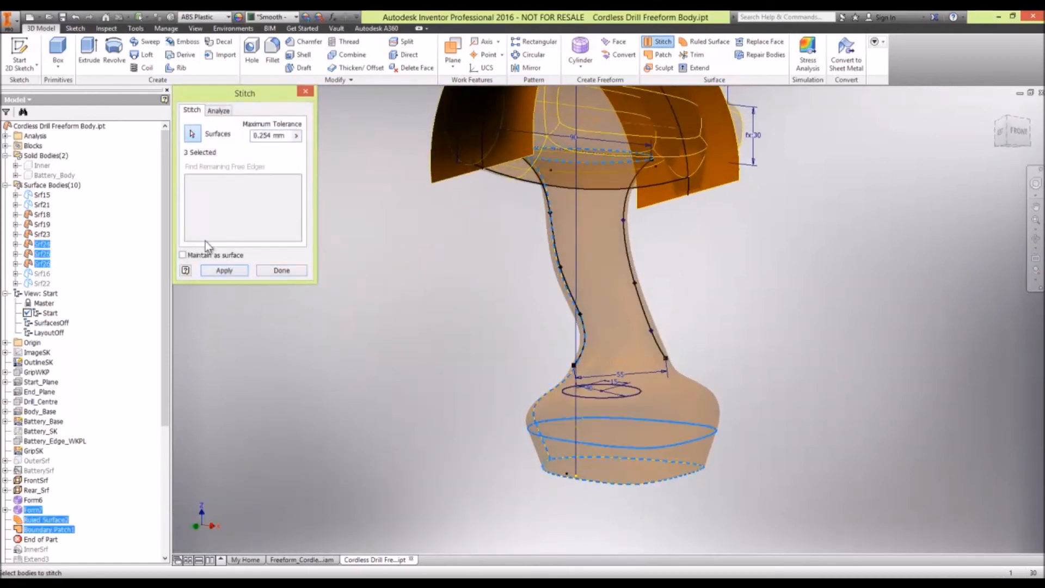
{"action": "left_click", "coordinate": [223, 270]}
{"action": "left_click", "coordinate": [293, 273]}
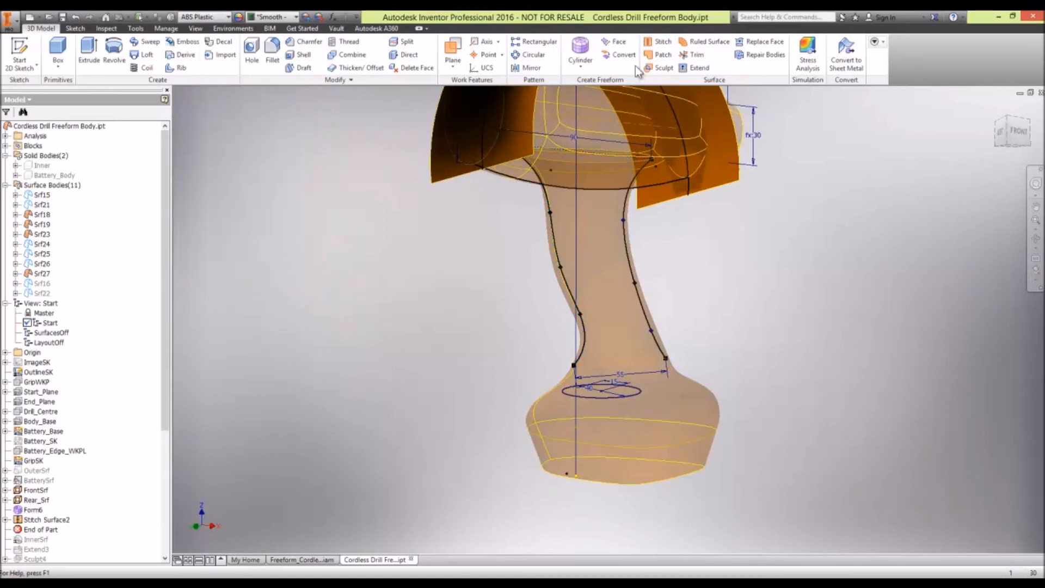
Sculpt a new solid from the stitched grip surface, the drill body form and the front and rear trimming surfaces.
{"action": "left_click", "coordinate": [669, 70]}
{"action": "left_click", "coordinate": [653, 428]}
{"action": "left_click", "coordinate": [592, 152]}
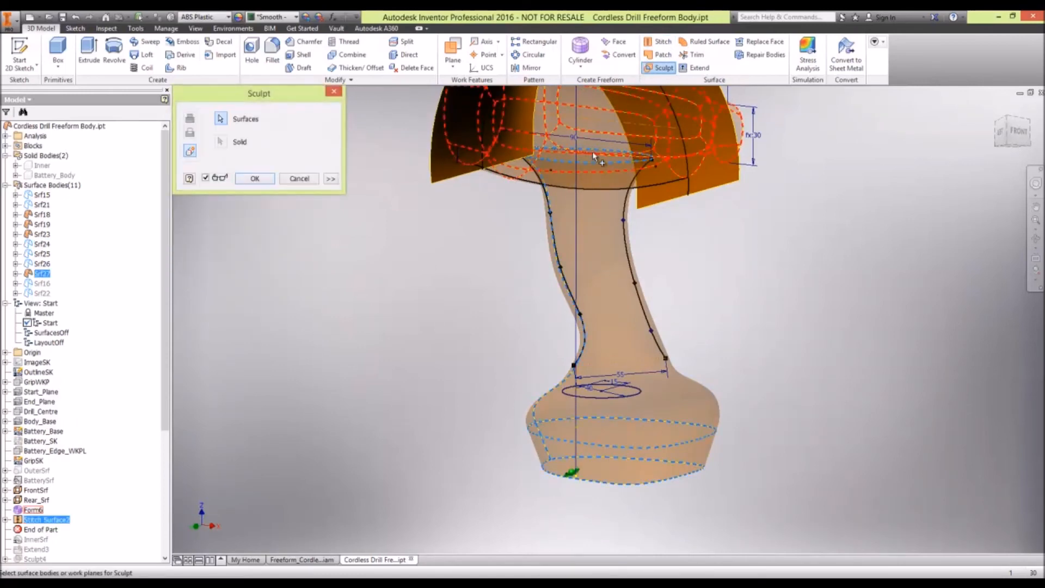
{"action": "left_click", "coordinate": [721, 167]}
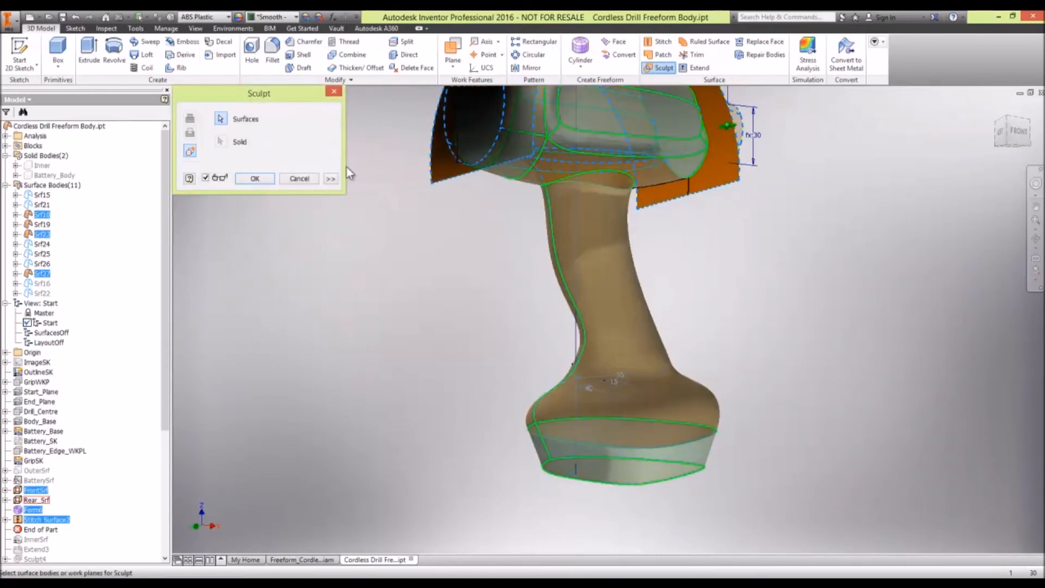
{"action": "left_click", "coordinate": [255, 179]}
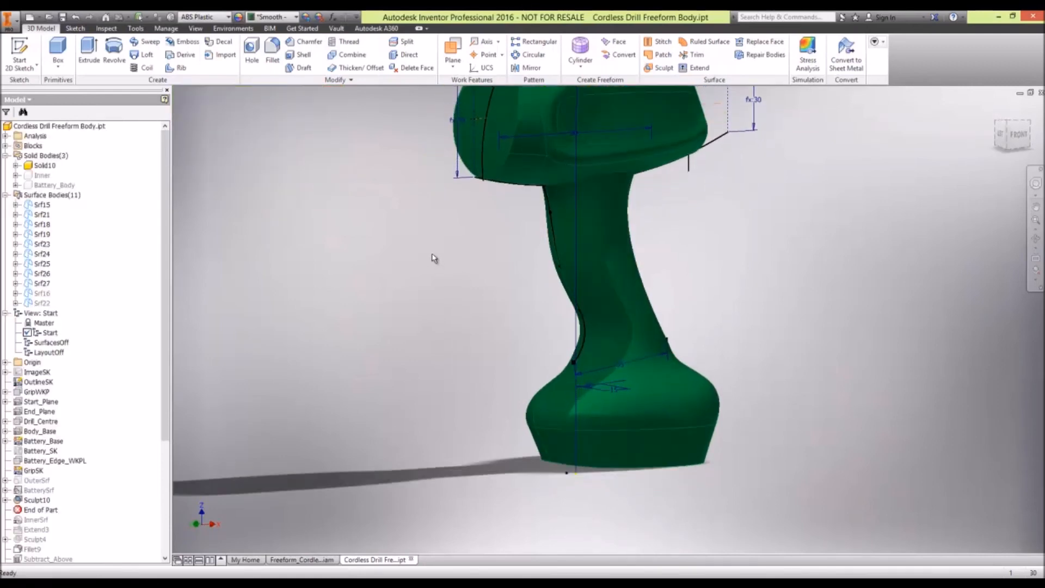
Examine the sculpted solid, its grip and battery base faces, and the part's existing cross-section analysis.
{"action": "scroll", "coordinate": [427, 264], "scroll_direction": "down", "scroll_amount": 4}
{"action": "scroll", "coordinate": [427, 264], "scroll_direction": "up", "scroll_amount": 3}
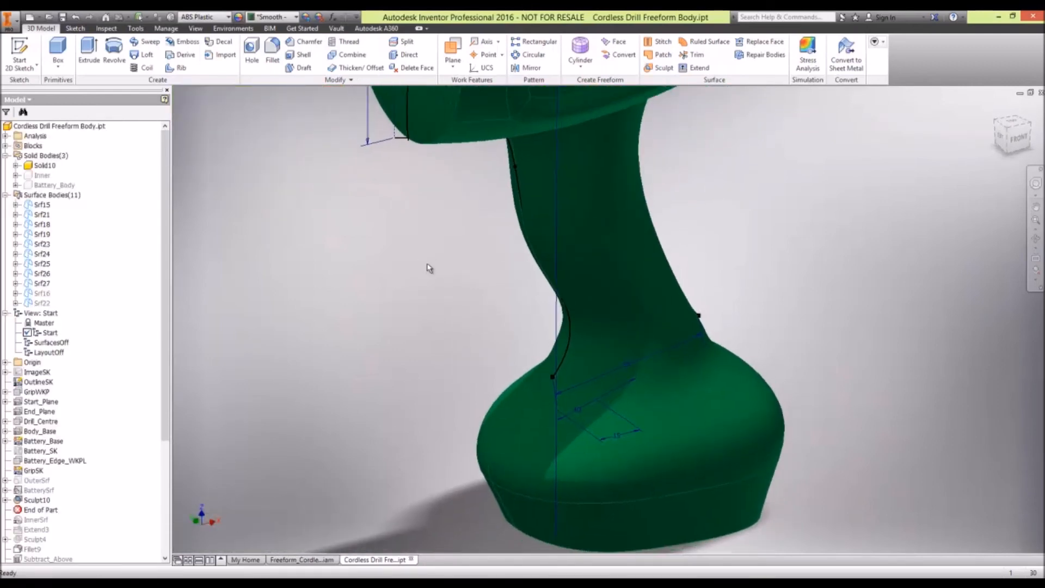
{"action": "middle_click_drag", "start_coordinate": [427, 264], "coordinate": [435, 258], "text": "shift"}
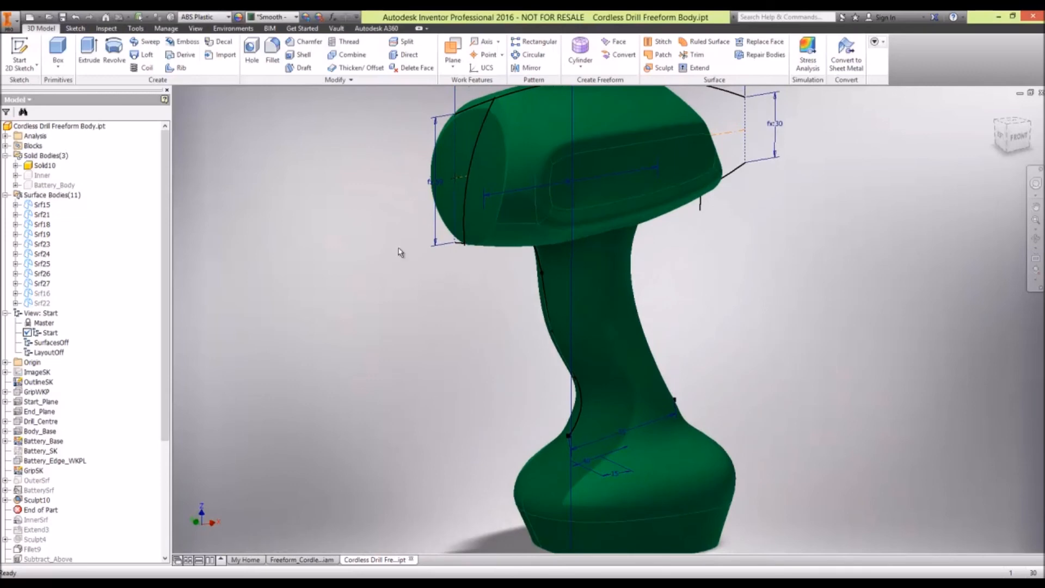
{"action": "left_click", "coordinate": [195, 28]}
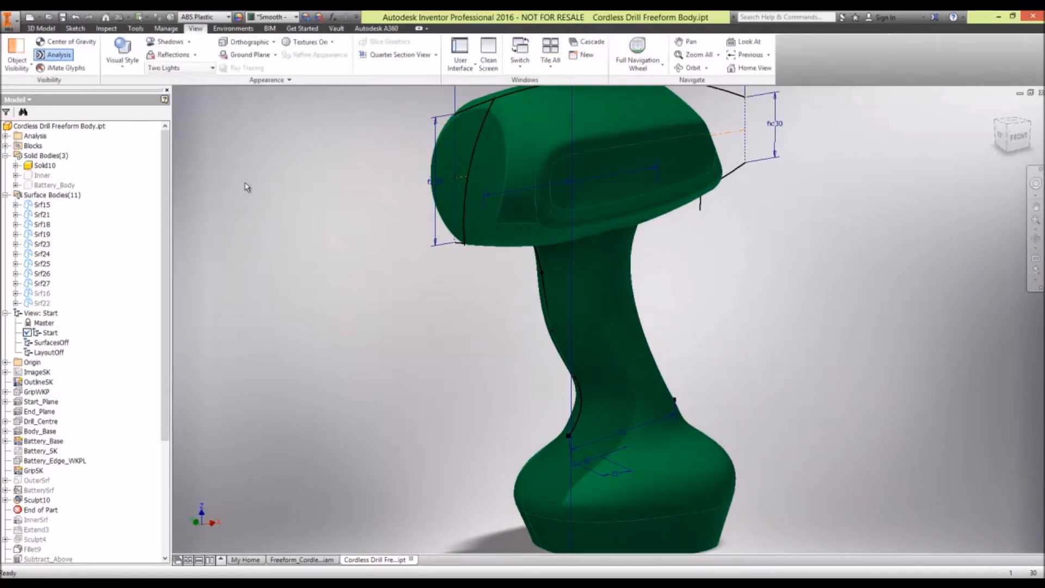
{"action": "left_click", "coordinate": [648, 473]}
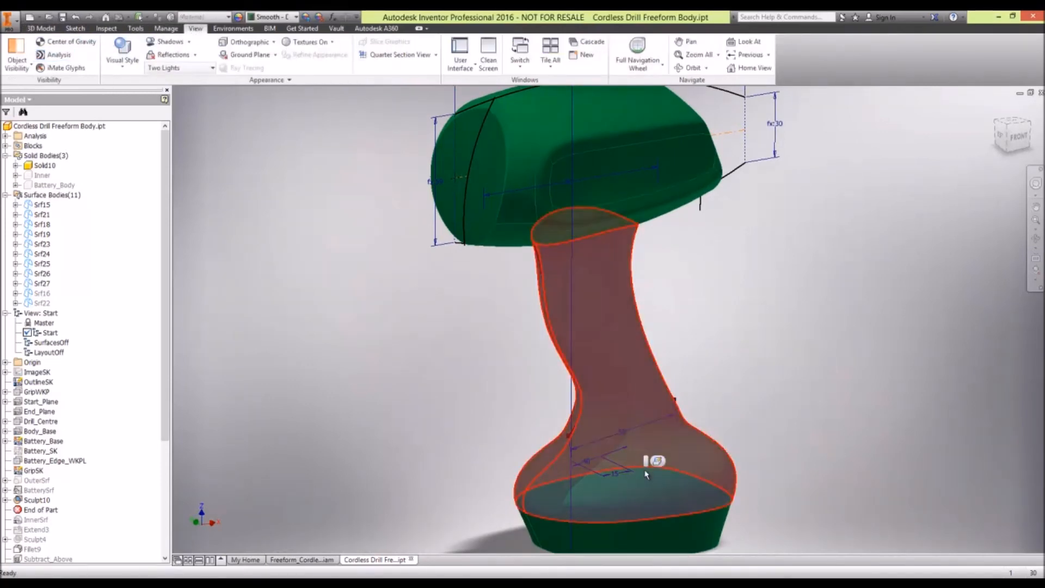
{"action": "left_click", "coordinate": [595, 534]}
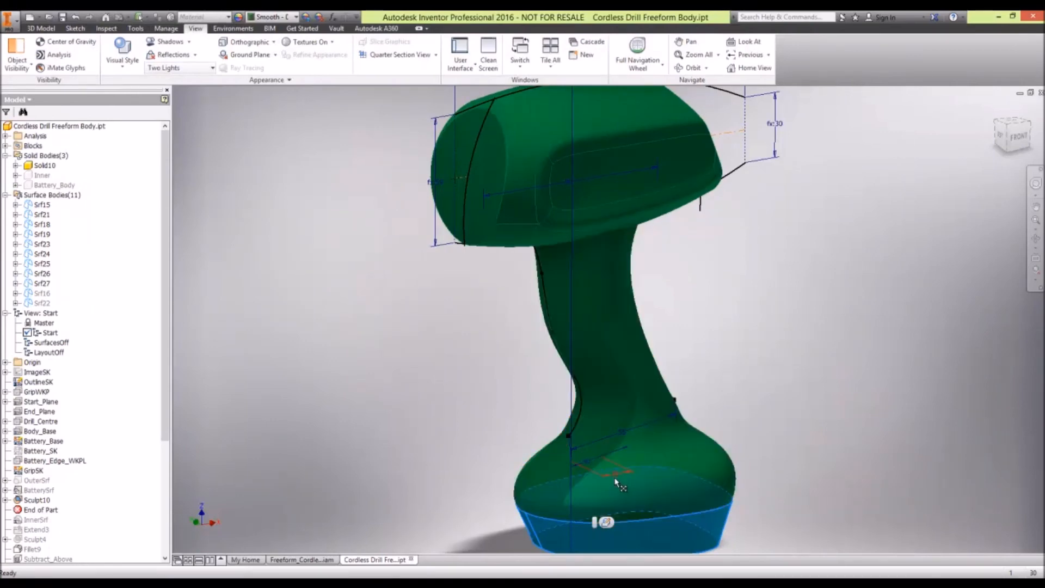
{"action": "left_click", "coordinate": [610, 387]}
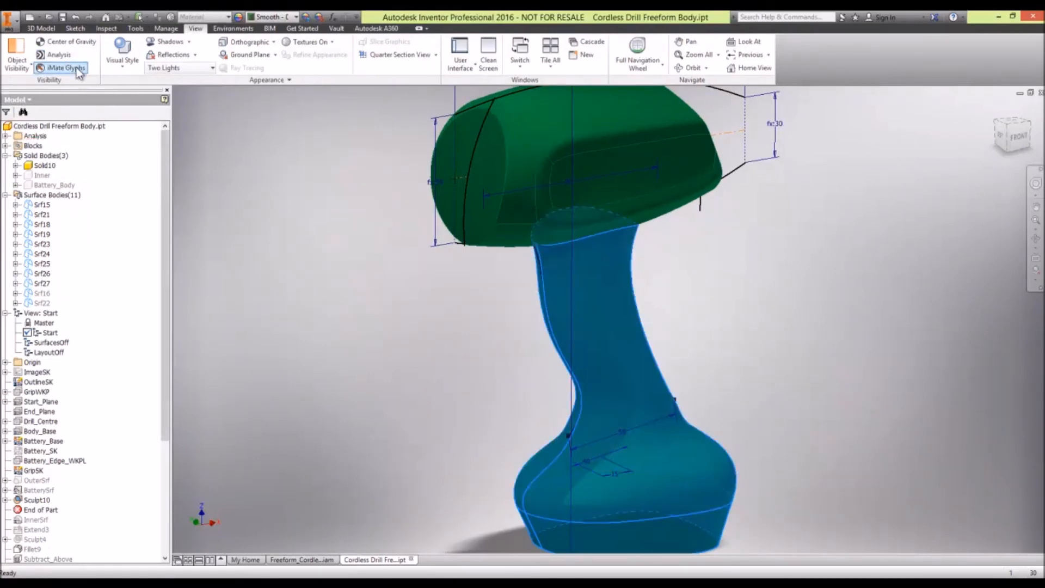
{"action": "left_click", "coordinate": [6, 136]}
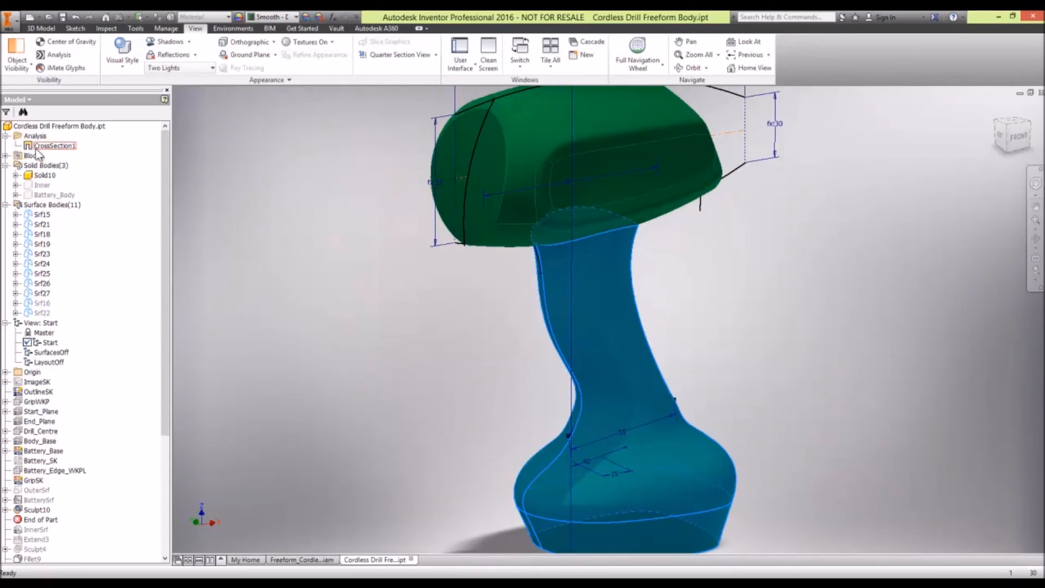
{"action": "left_click", "coordinate": [43, 147]}
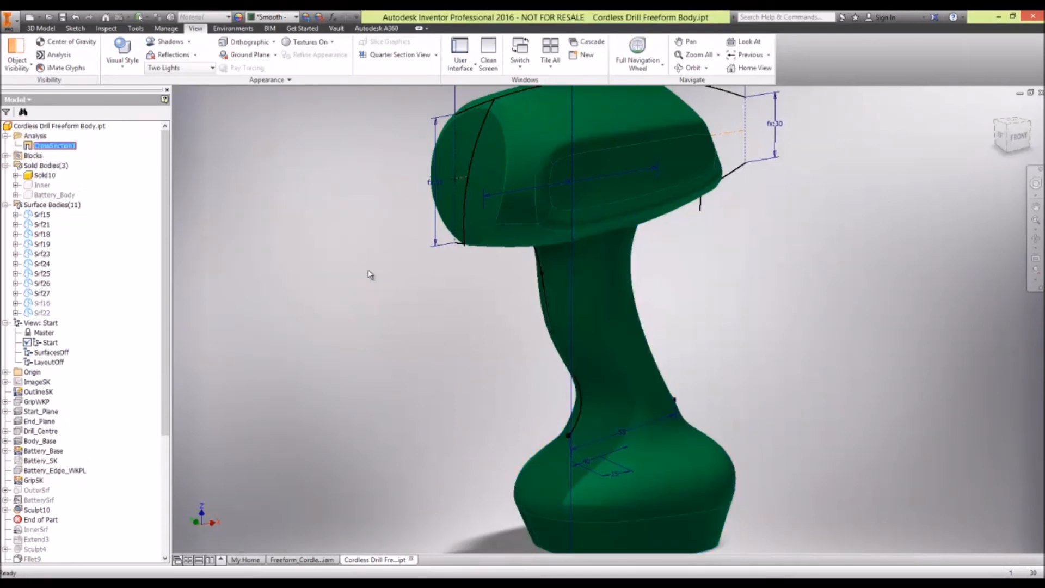
Inspect the continuous grip face and the exposed grip sketch curve from several angles.
{"action": "scroll", "coordinate": [479, 329], "scroll_direction": "up", "scroll_amount": 2}
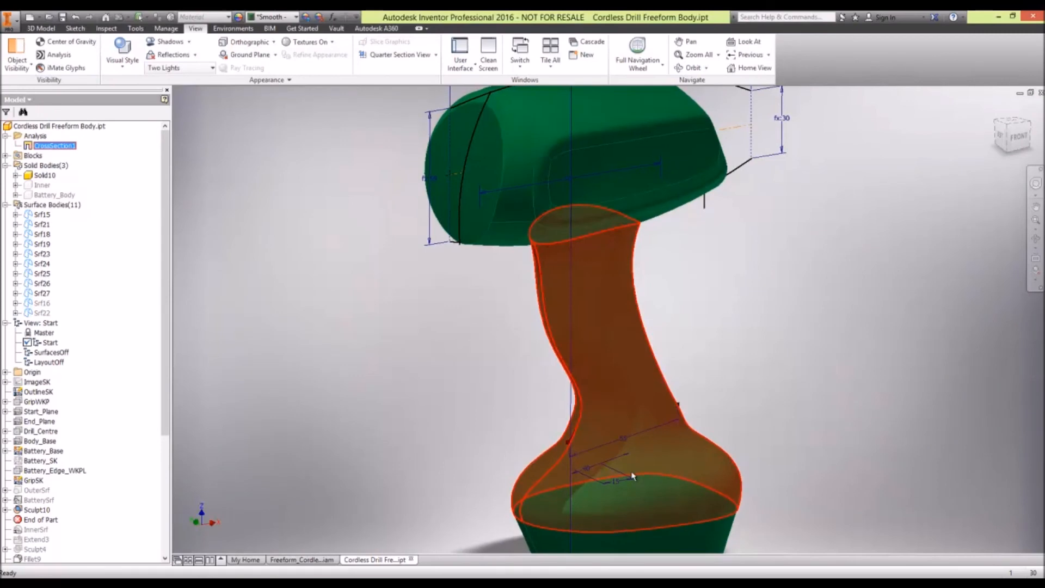
{"action": "scroll", "coordinate": [633, 478], "scroll_direction": "down", "scroll_amount": 3}
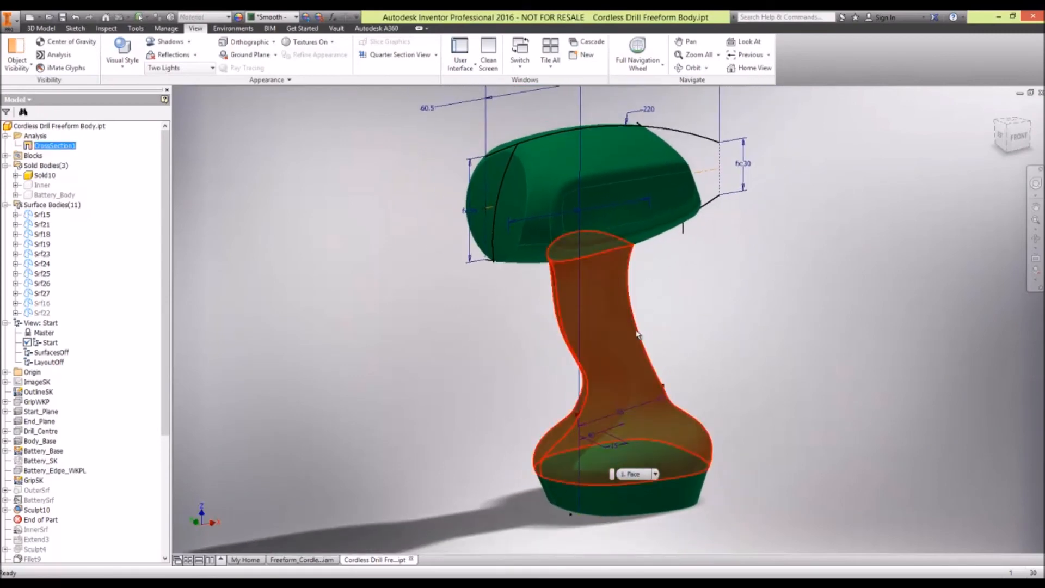
{"action": "scroll", "coordinate": [732, 308], "scroll_direction": "up", "scroll_amount": 1}
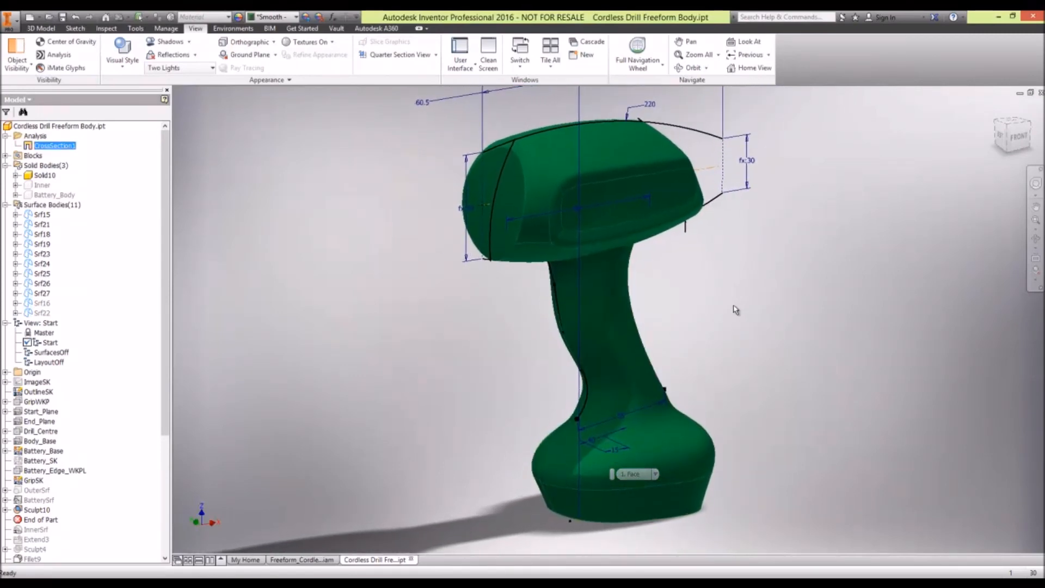
{"action": "scroll", "coordinate": [735, 315], "scroll_direction": "up", "scroll_amount": 1}
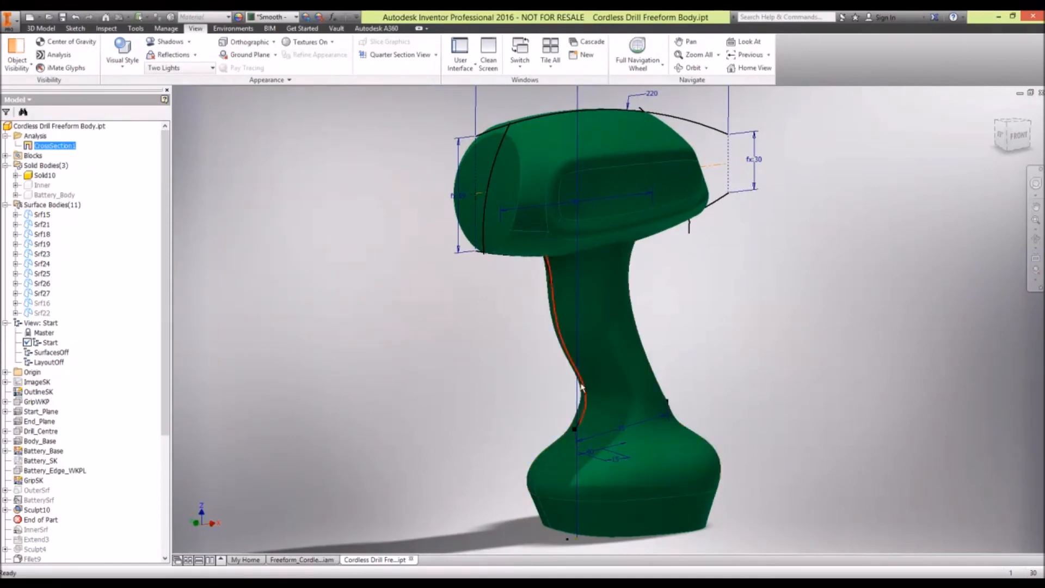
{"action": "left_click", "coordinate": [588, 402]}
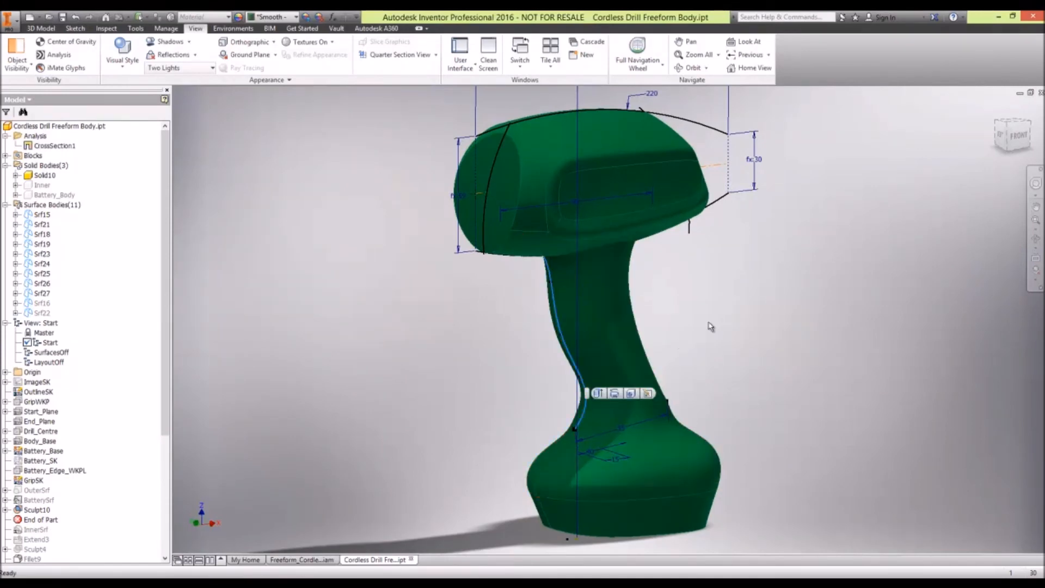
{"action": "middle_click_drag", "start_coordinate": [743, 312], "coordinate": [740, 314], "text": "shift"}
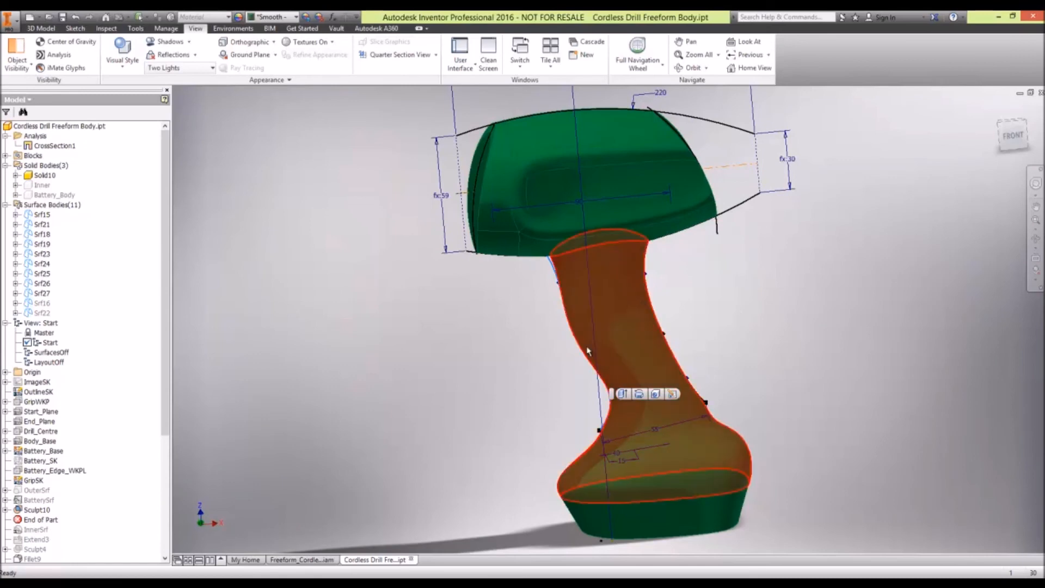
{"action": "left_click", "coordinate": [617, 313]}
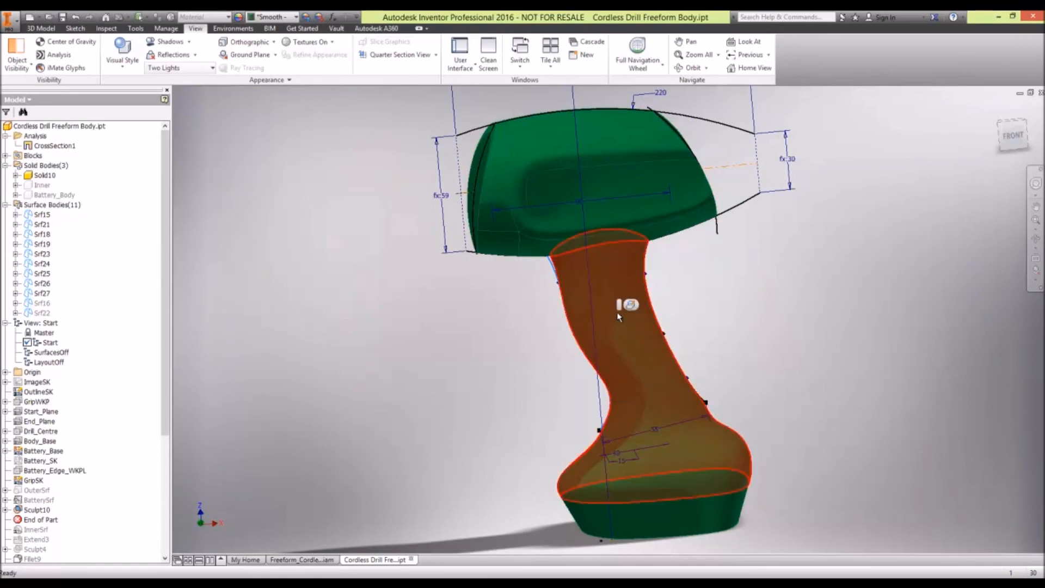
{"action": "left_click", "coordinate": [759, 304]}
{"action": "middle_click_drag", "start_coordinate": [777, 304], "coordinate": [749, 321], "text": "shift"}
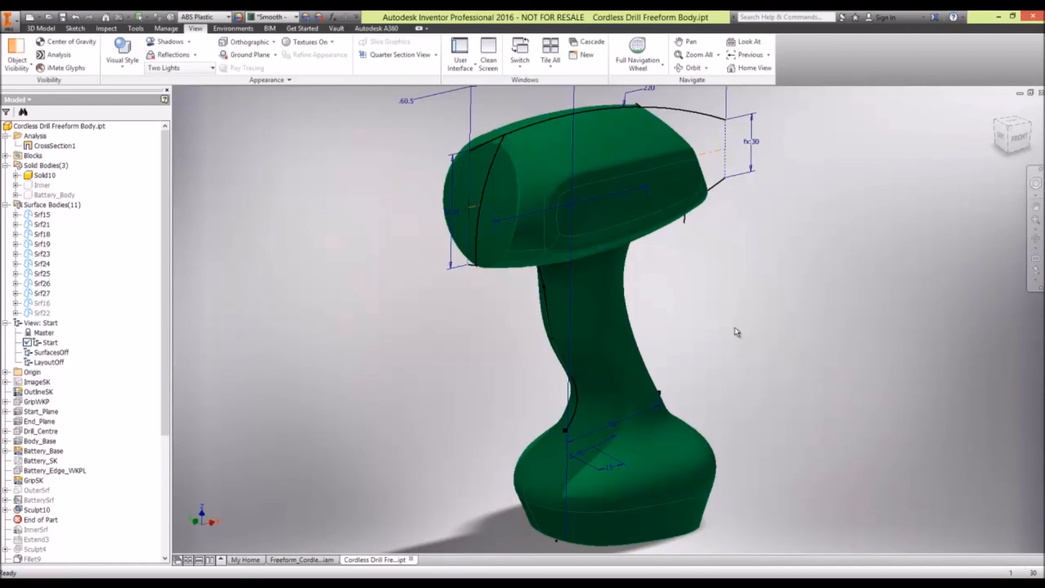
Switch to the PowerPoint slide show and advance past the Freeform Modelling slide.
{"action": "key", "text": "alt+Tab"}
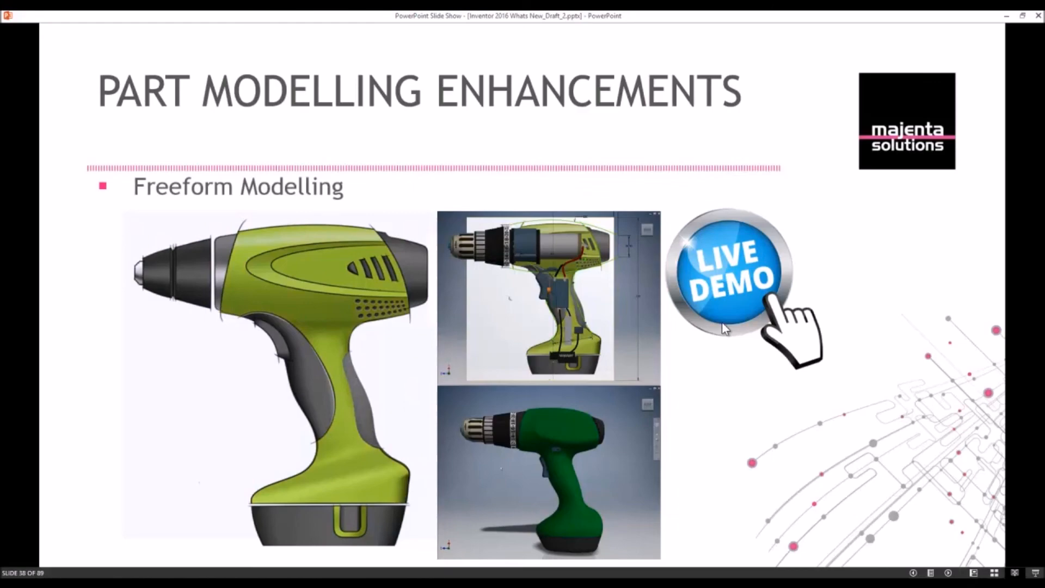
{"action": "left_click", "coordinate": [723, 323]}
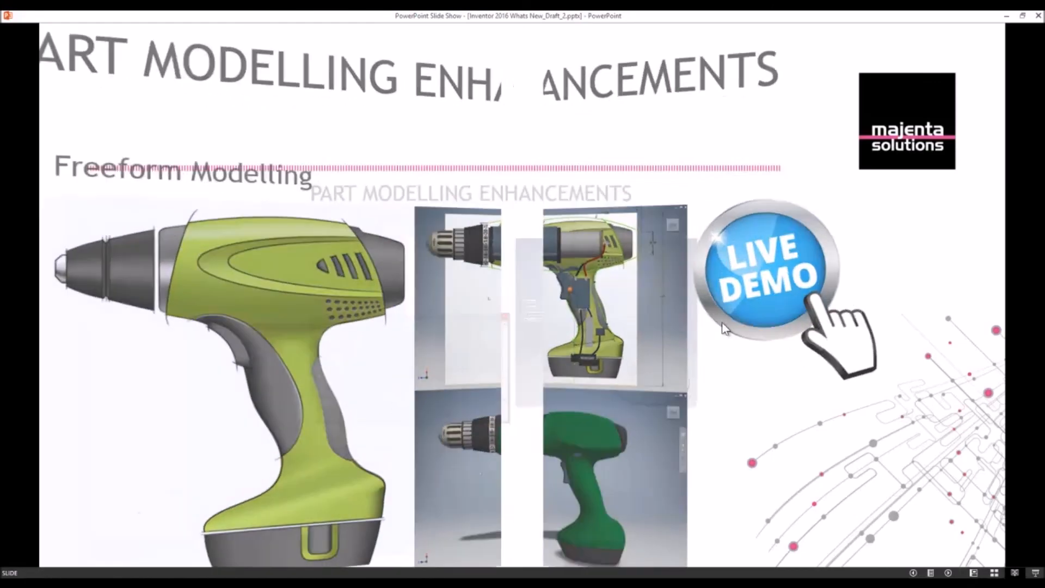